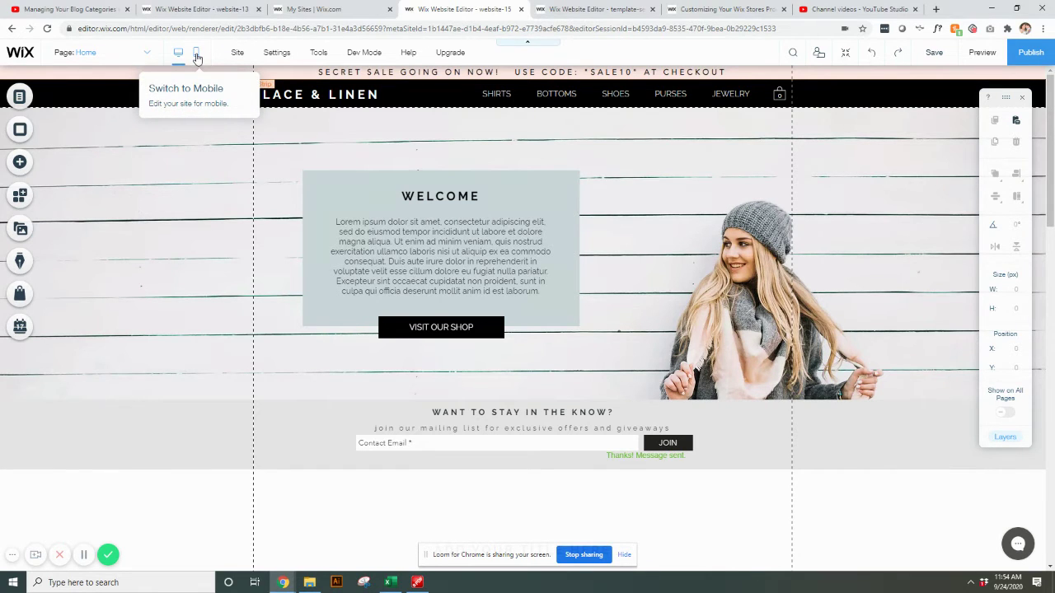
# Switch the site editor to the mobile version and skip the introduction.
pyautogui.click(197, 56)
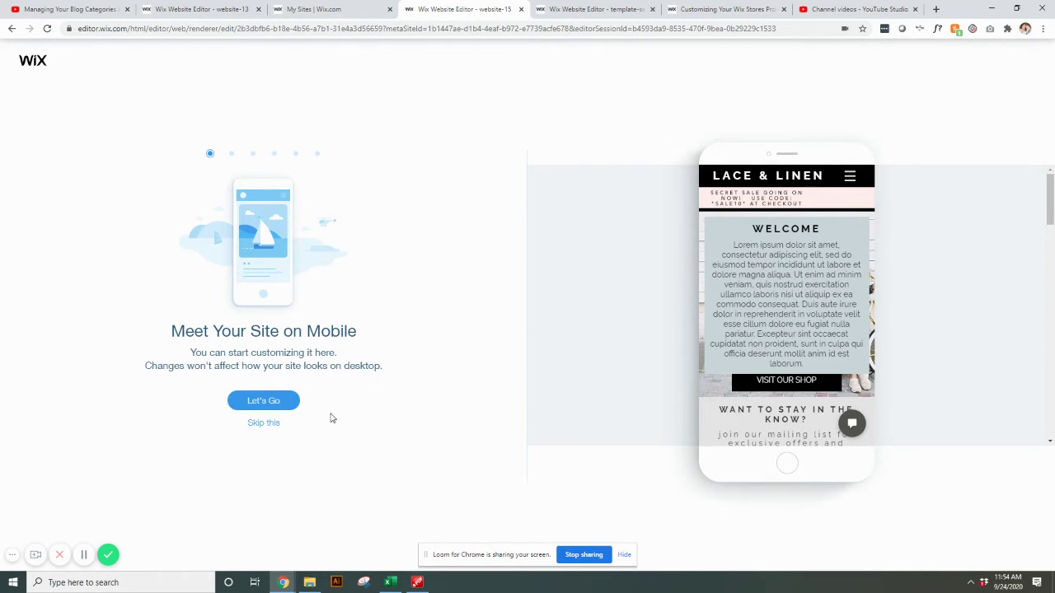
pyautogui.click(262, 426)
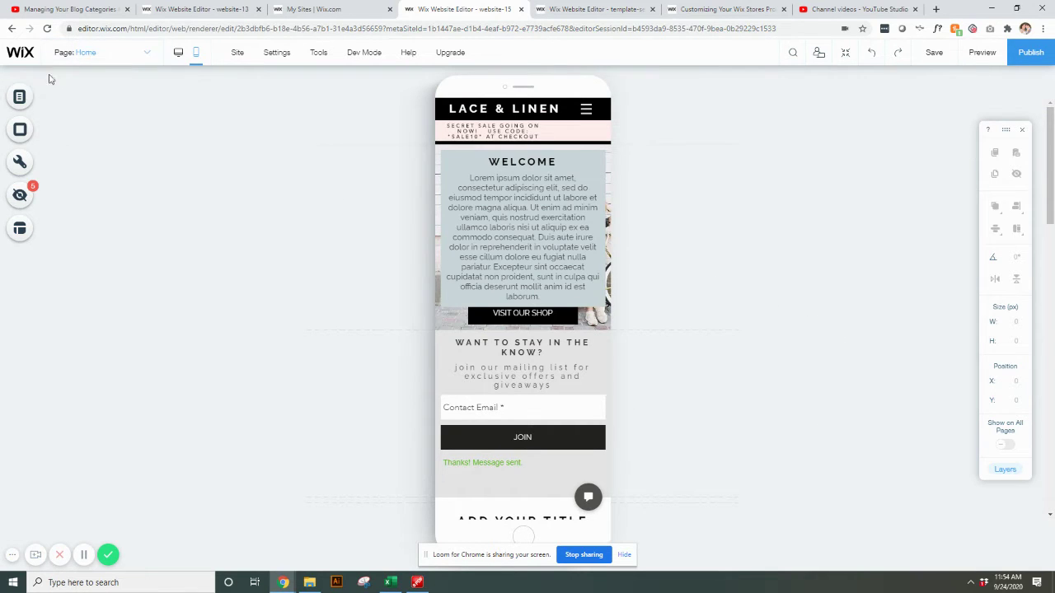
# Look through the BOTTOMS and SHIRTS pages in the site menu, then return to the Home page.
pyautogui.click(18, 98)
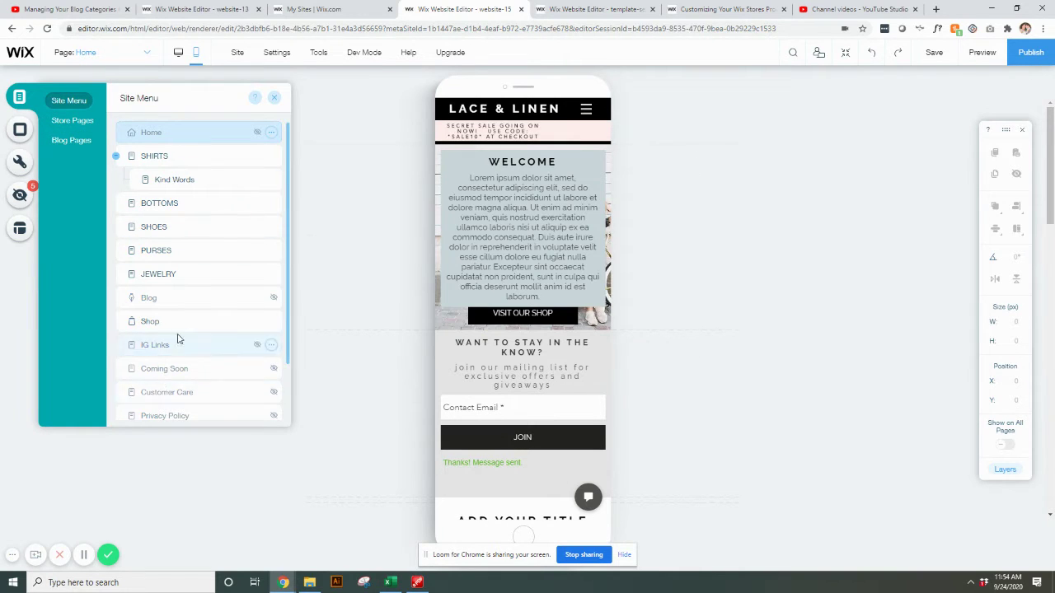
pyautogui.click(145, 205)
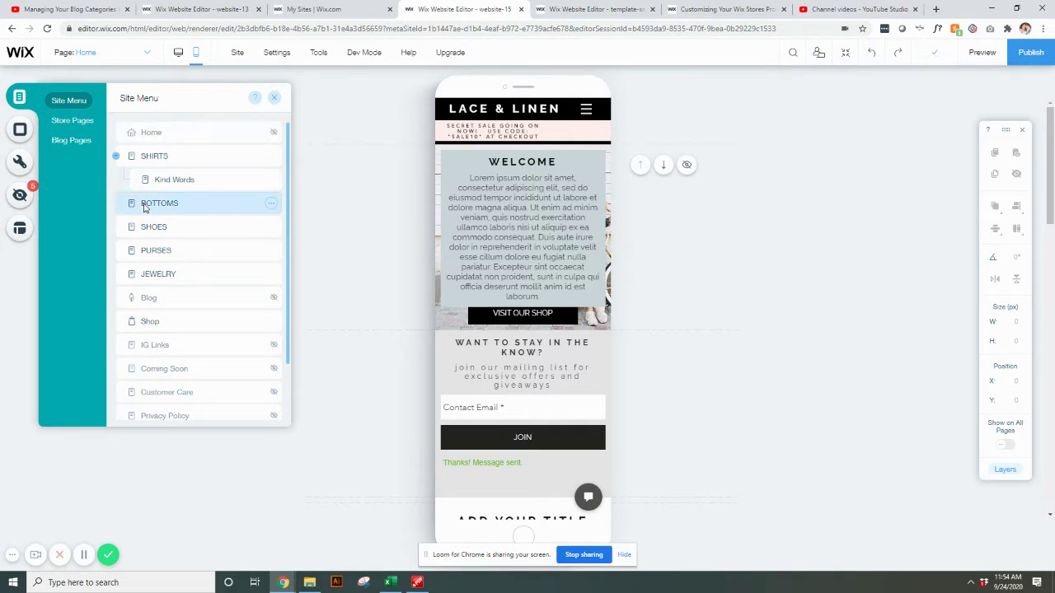
pyautogui.click(169, 159)
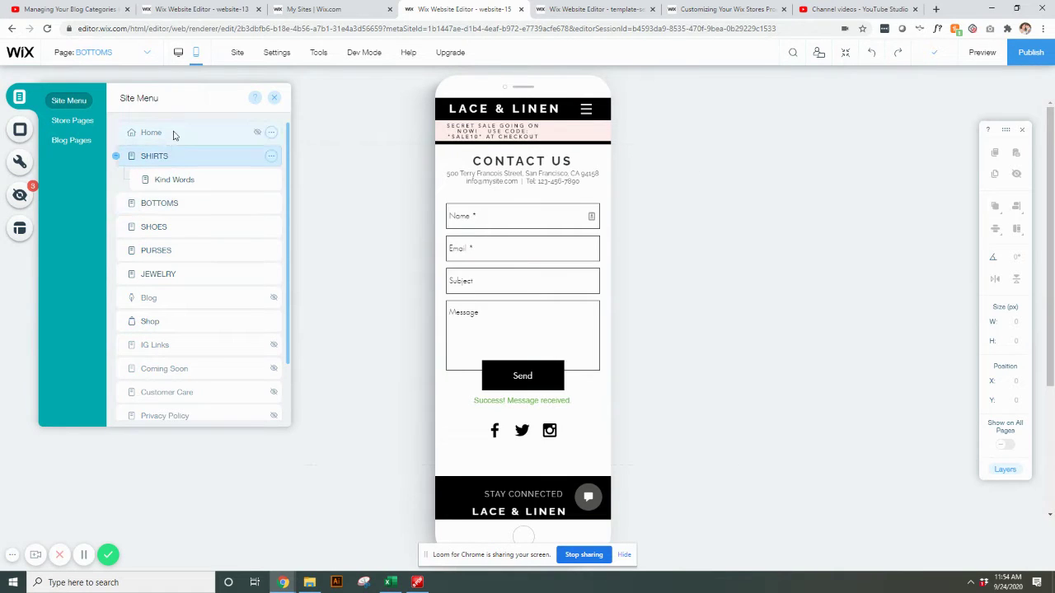
pyautogui.click(172, 135)
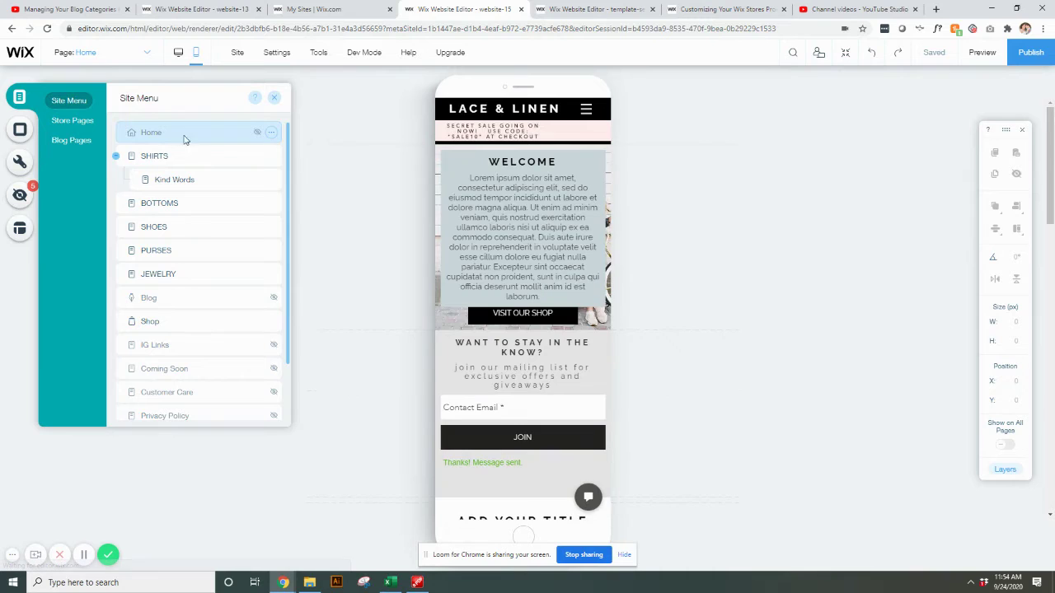
pyautogui.click(275, 101)
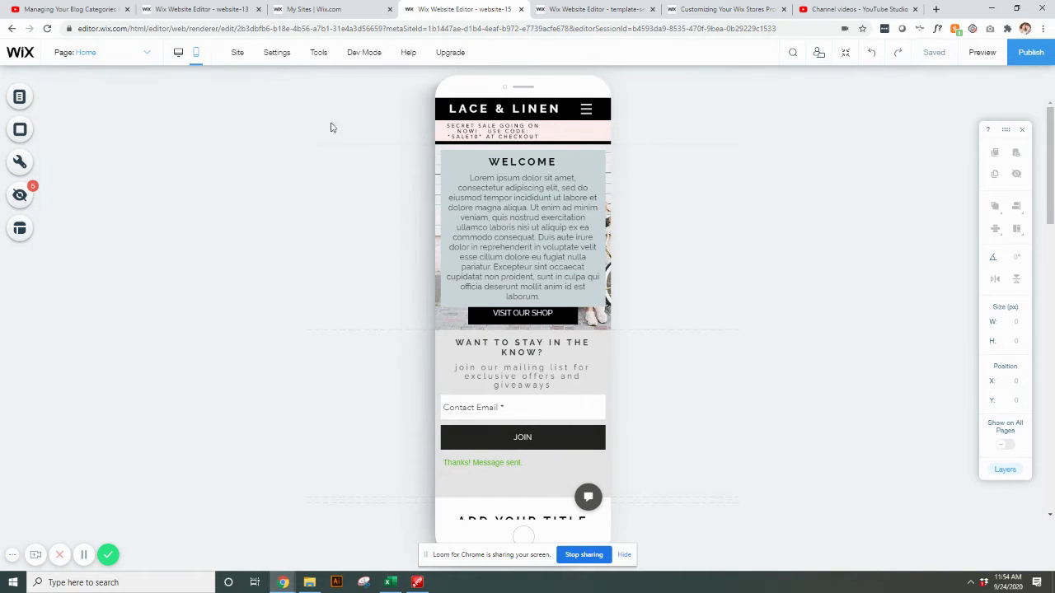
# Widen the secret sale text in the header strip to about 290 px and reposition it at X 20, Y 50.
pyautogui.click(474, 135)
pyautogui.moveTo(498, 134); pyautogui.dragTo(528, 139)
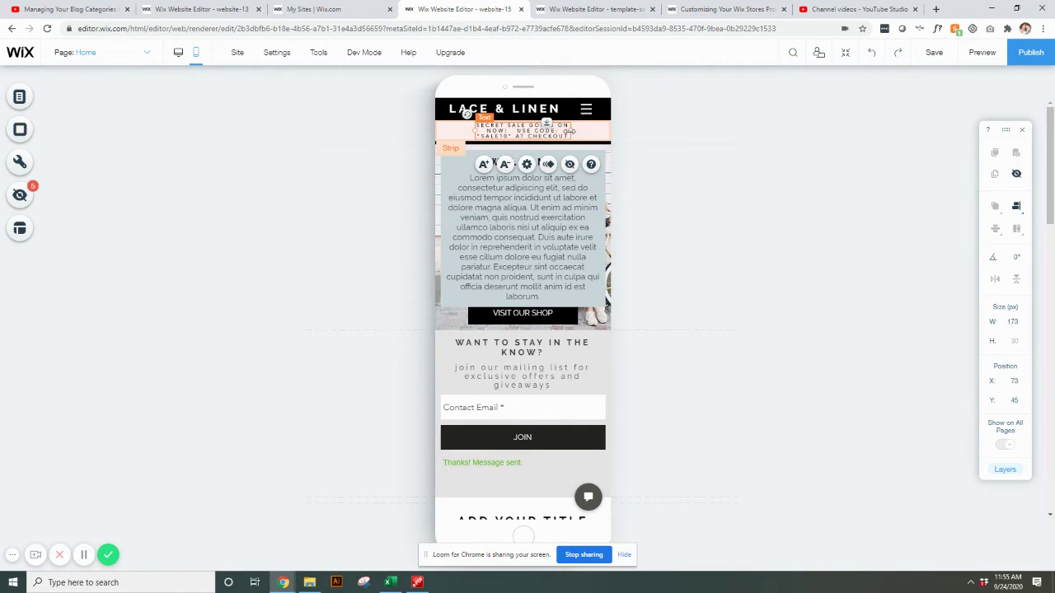
pyautogui.moveTo(568, 131); pyautogui.dragTo(605, 131)
pyautogui.moveTo(482, 132); pyautogui.dragTo(447, 130)
pyautogui.press('Down')
pyautogui.press('Down')
pyautogui.press('Down')
pyautogui.press('Down')
pyautogui.press('Down')
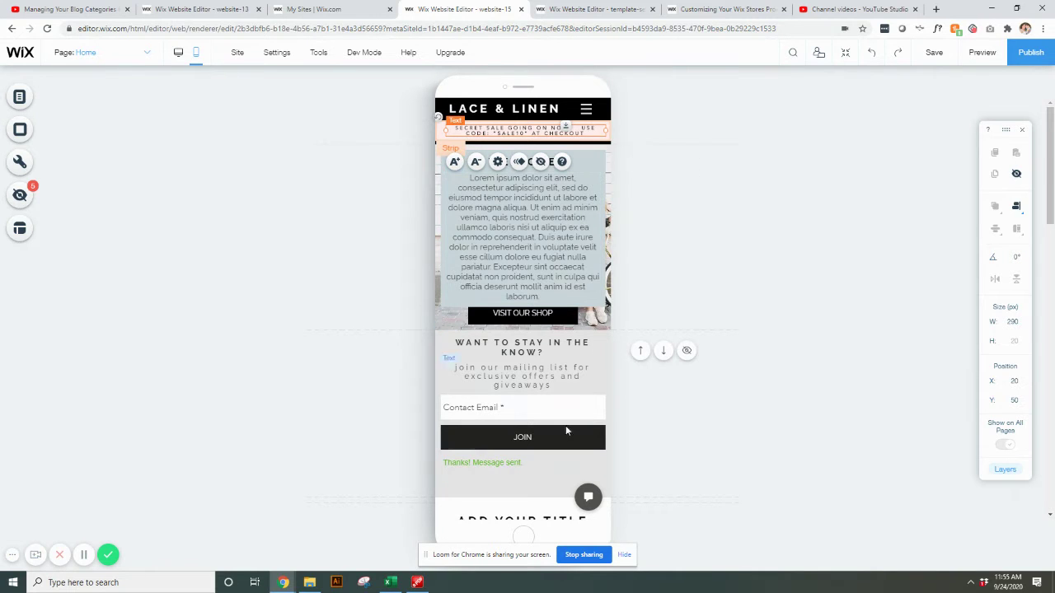
# Move the mailing-list strip above the welcome strip and back below it.
pyautogui.click(535, 492)
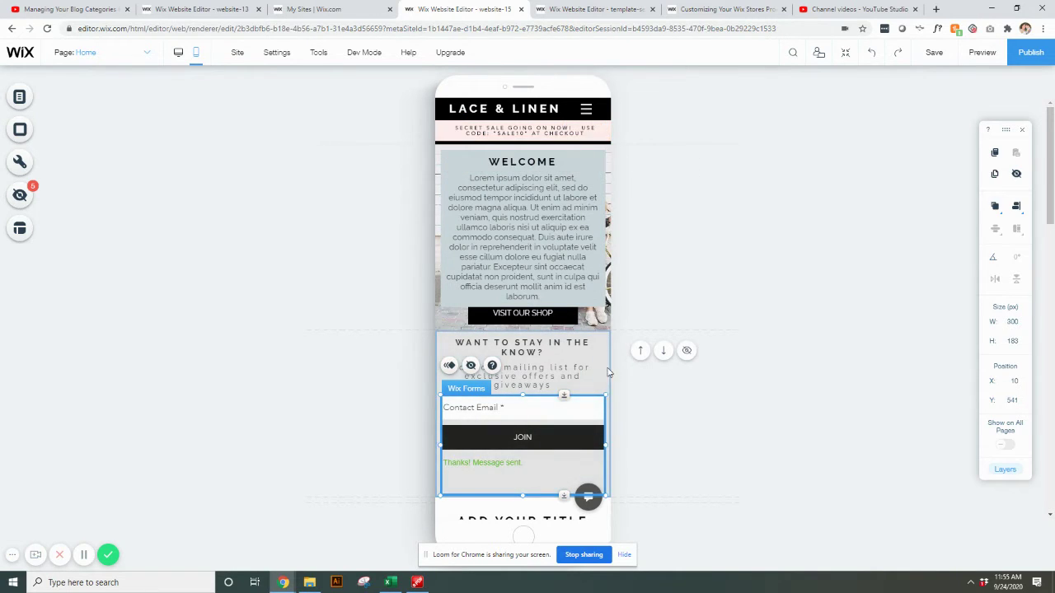
pyautogui.click(452, 328)
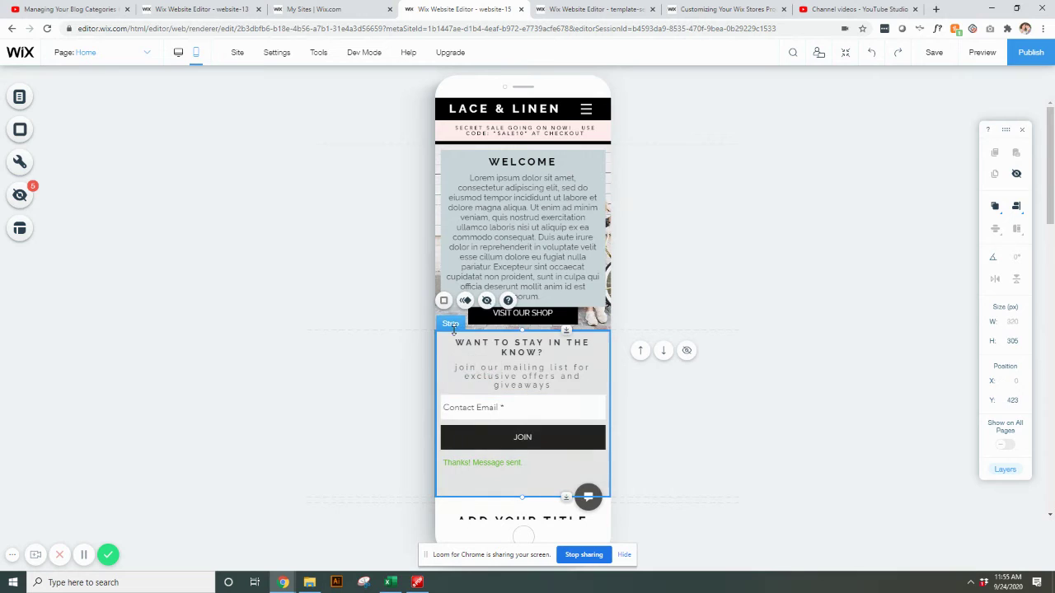
pyautogui.click(639, 350)
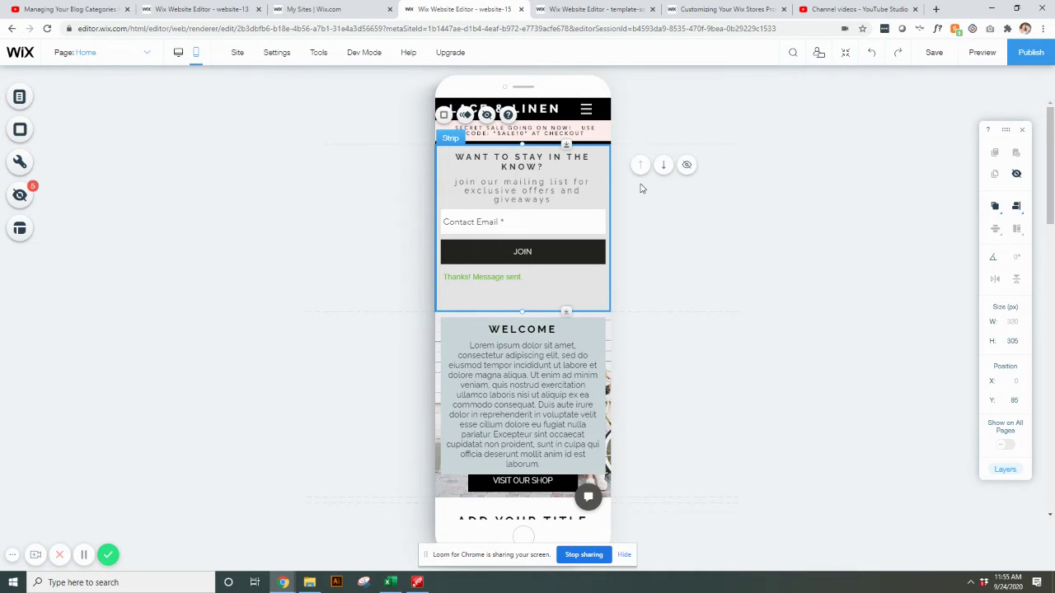
pyautogui.click(663, 165)
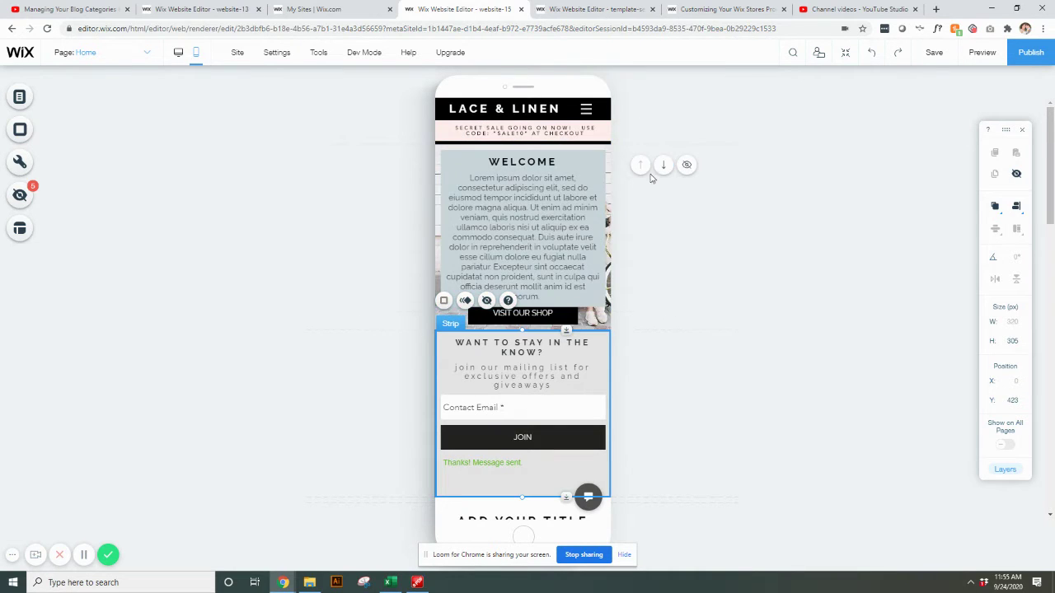
pyautogui.click(646, 287)
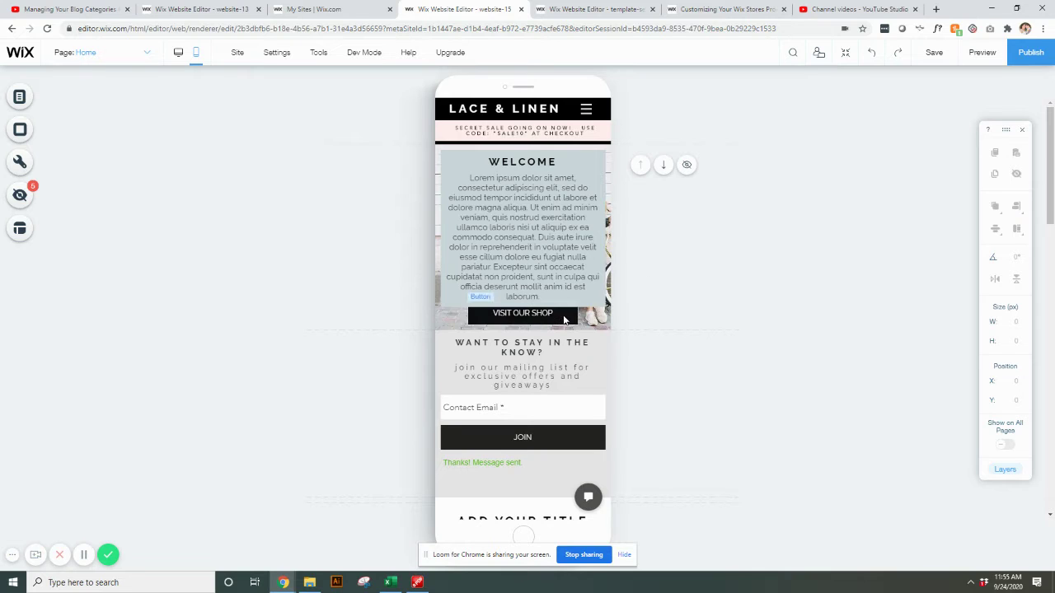
# Examine the welcome strip's button, heading and paragraph, including the paragraph's mobile text settings.
pyautogui.click(564, 320)
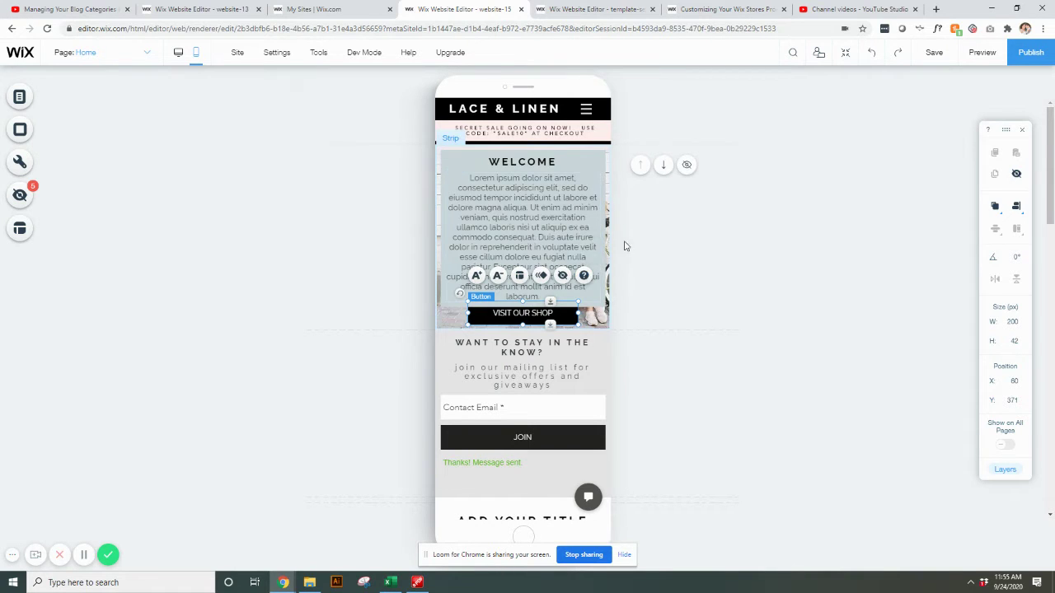
pyautogui.click(557, 165)
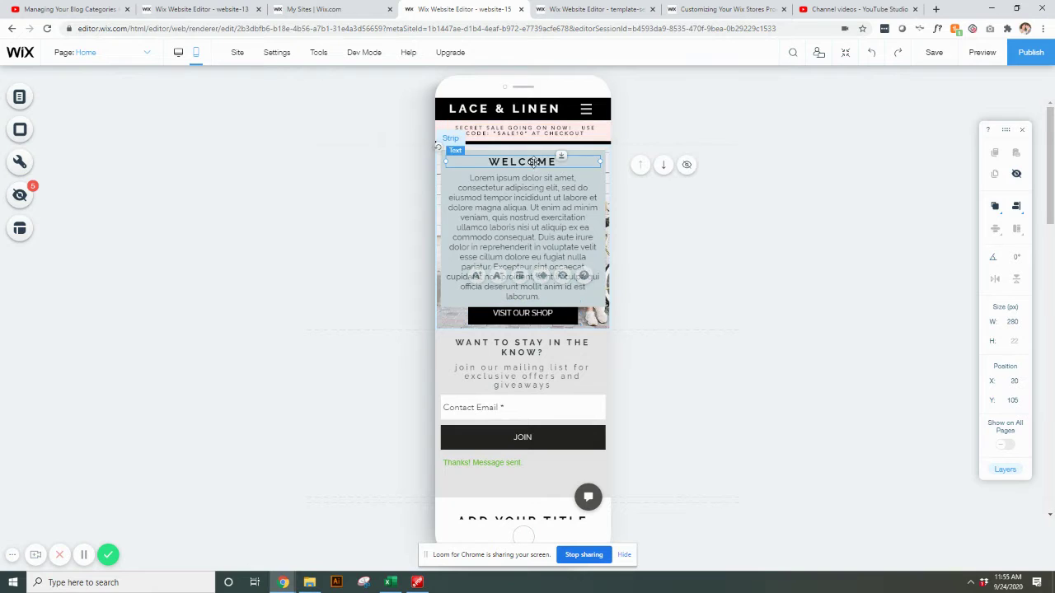
pyautogui.click(546, 229)
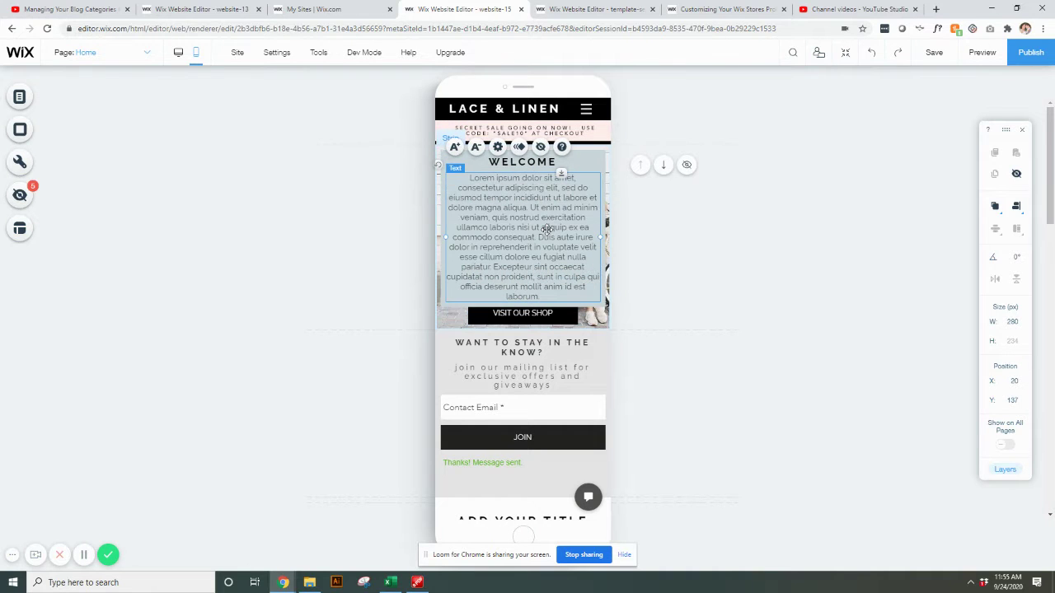
pyautogui.click(498, 149)
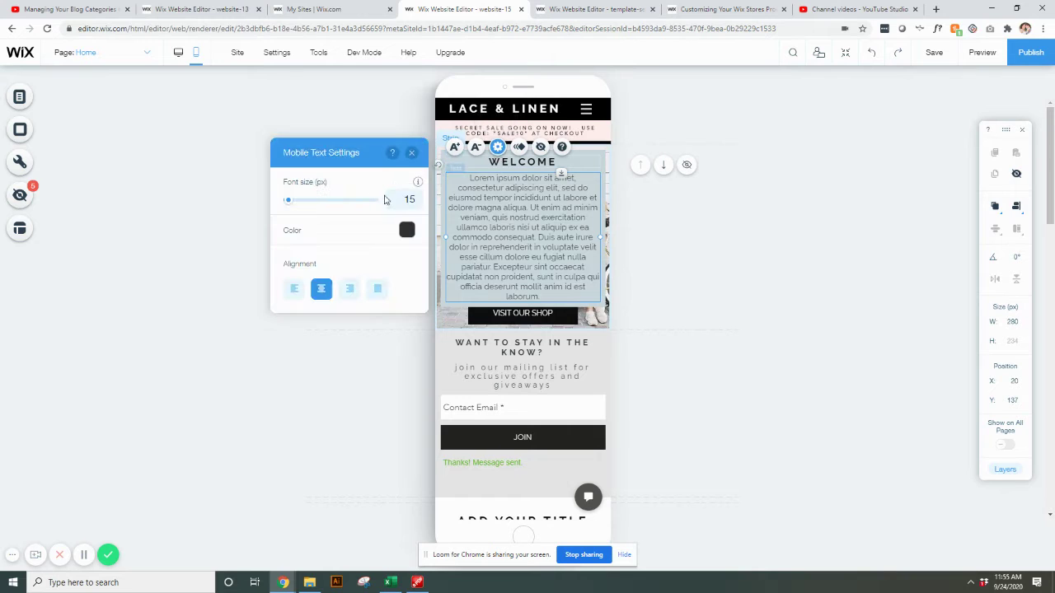
pyautogui.click(411, 152)
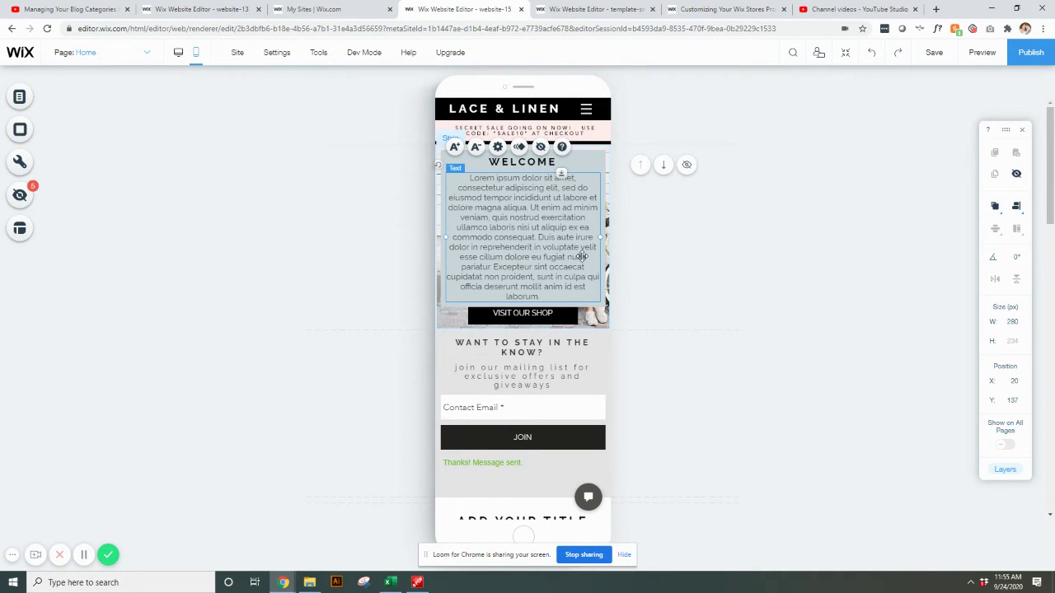
# Shorten the mailing-list form and its strip so the form is about 148 px high.
pyautogui.scroll(-1, 582, 258)
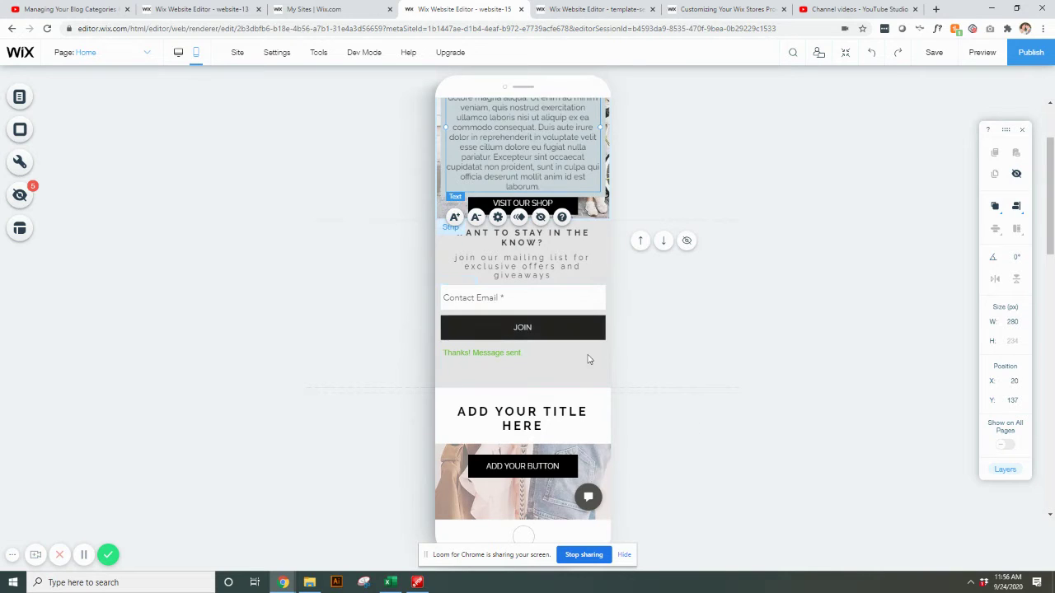
pyautogui.click(554, 376)
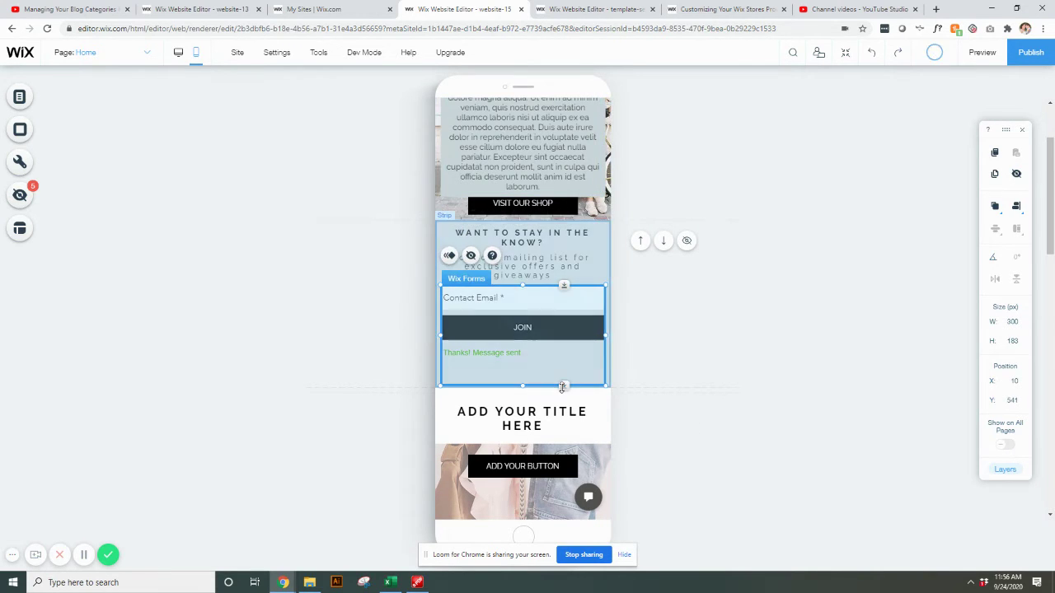
pyautogui.moveTo(562, 387); pyautogui.dragTo(585, 372)
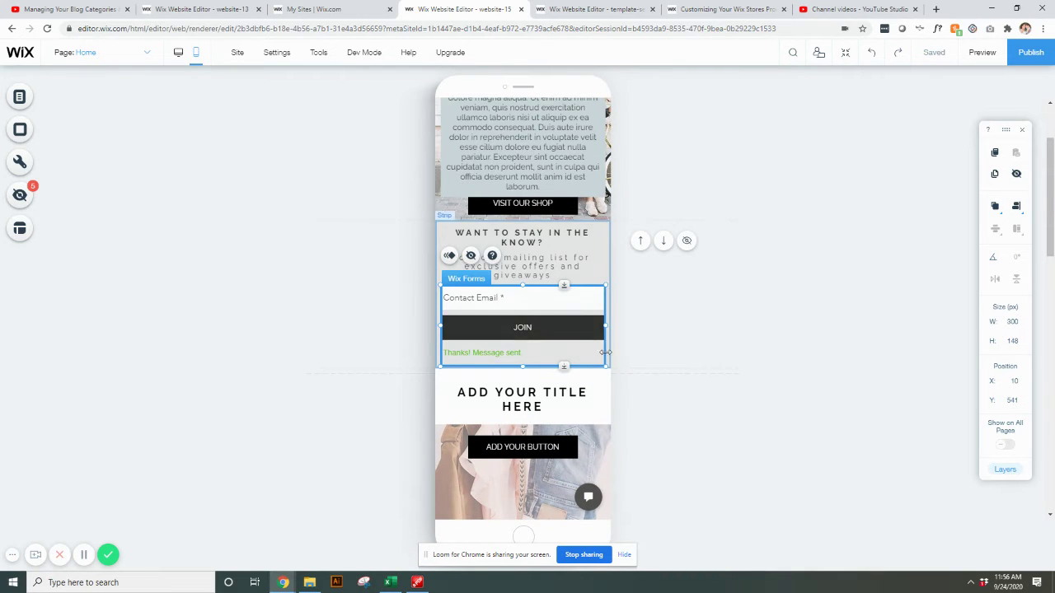
# Move the buttons on the three column images down to about the middle of each image.
pyautogui.scroll(-1, 607, 357)
pyautogui.scroll(-1, 606, 357)
pyautogui.click(525, 282)
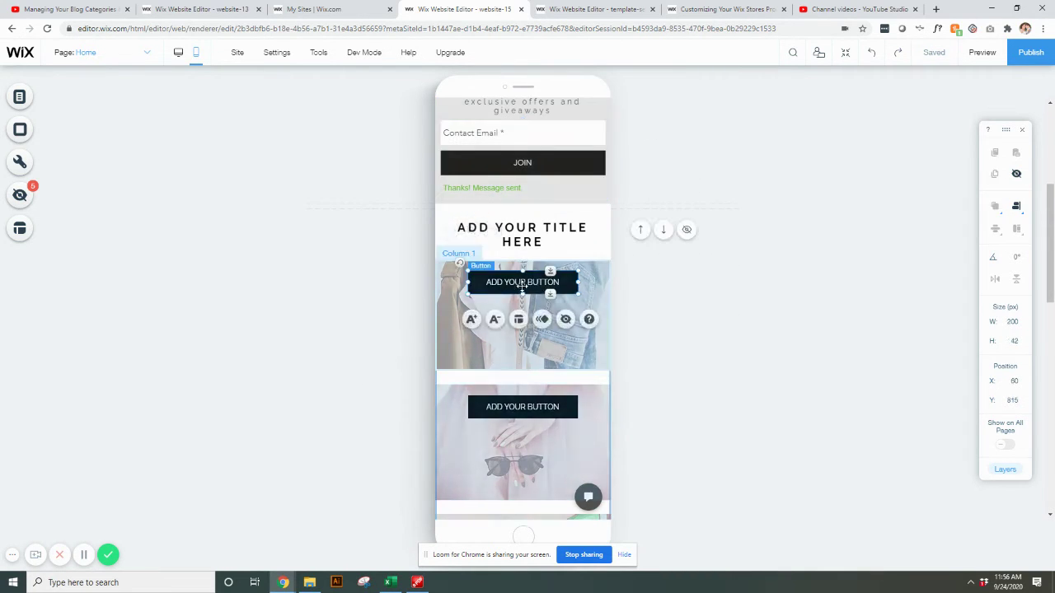
pyautogui.moveTo(524, 282); pyautogui.dragTo(524, 315)
pyautogui.moveTo(526, 416); pyautogui.dragTo(526, 443)
pyautogui.scroll(-3, 527, 396)
pyautogui.click(530, 373)
pyautogui.moveTo(530, 373); pyautogui.dragTo(530, 416)
# Delete the empty space between the three-column strip and the OUR MISSION strip.
pyautogui.scroll(-2, 576, 368)
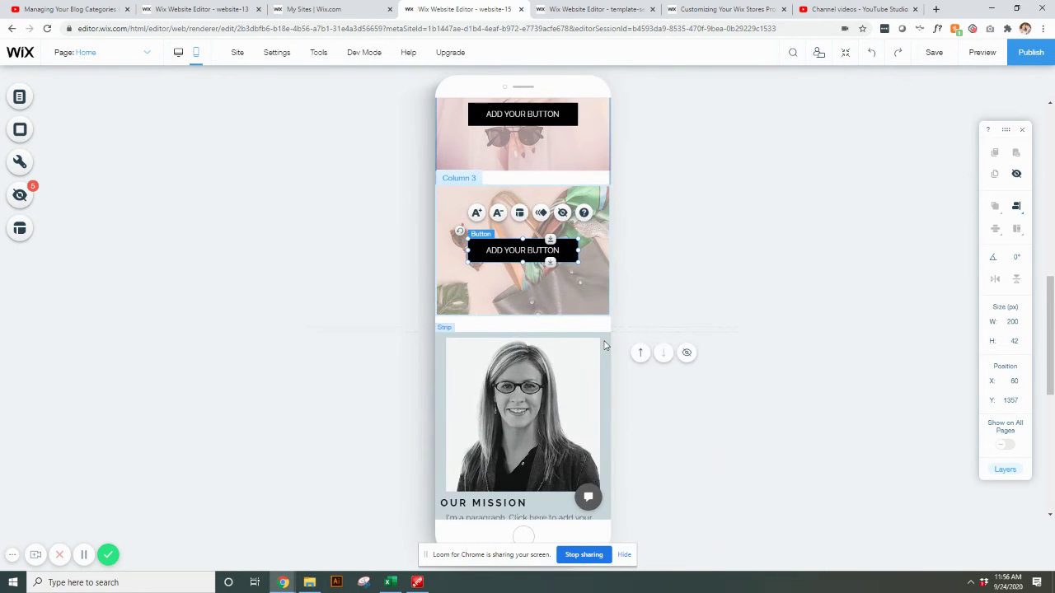
pyautogui.scroll(-1, 618, 280)
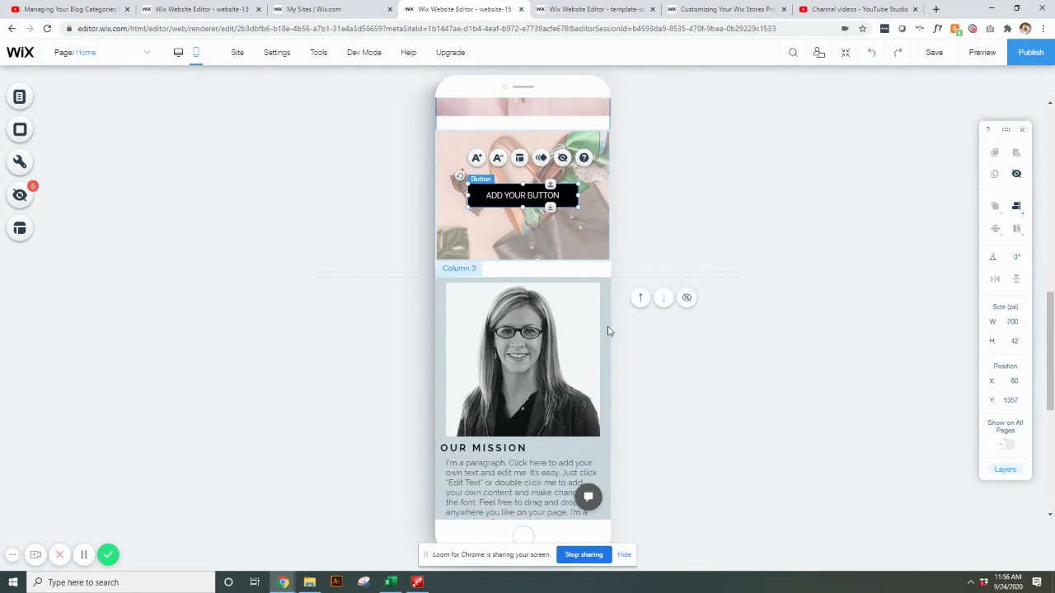
pyautogui.click(623, 281)
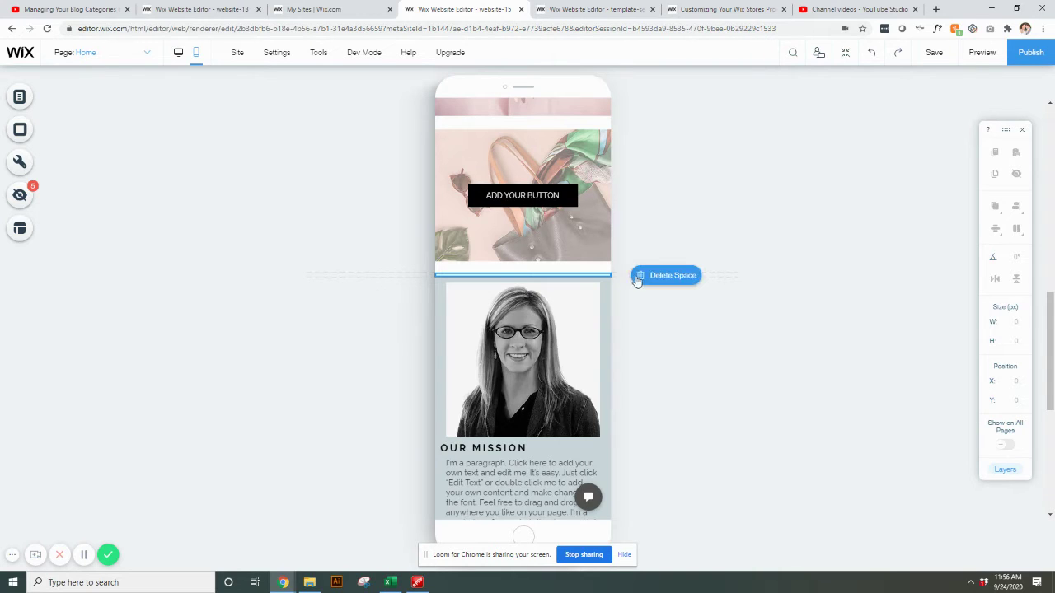
pyautogui.click(640, 280)
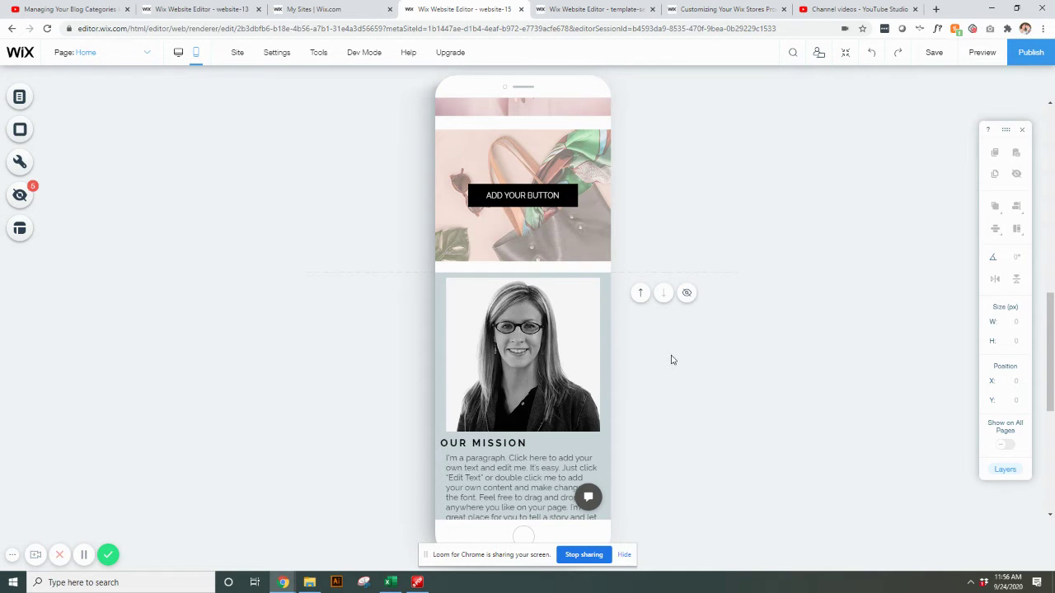
# Center-align the OUR MISSION heading in its mobile text settings.
pyautogui.scroll(-2, 676, 356)
pyautogui.click(470, 277)
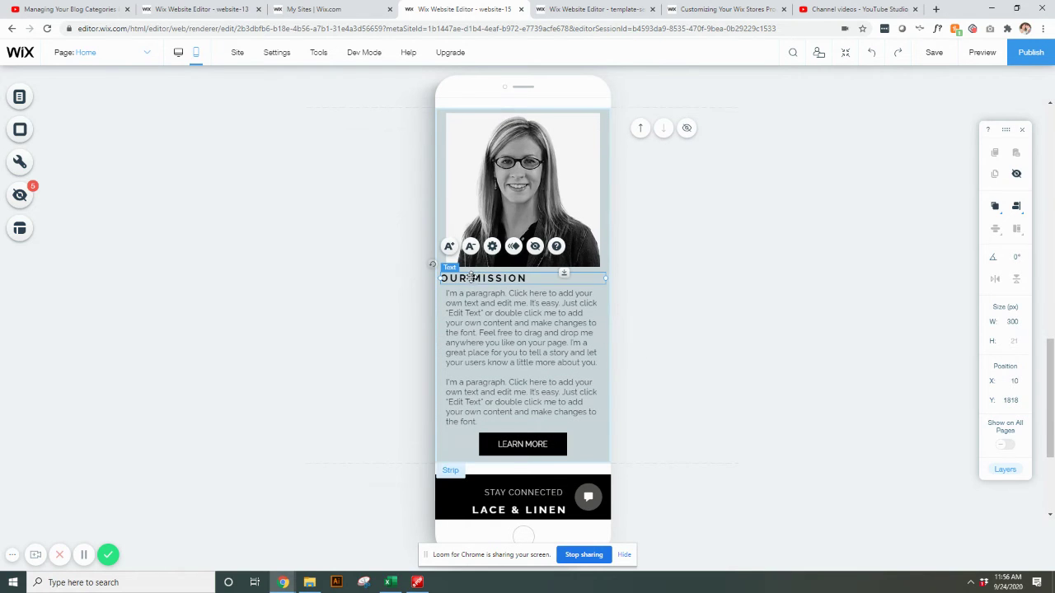
pyautogui.doubleClick(476, 277)
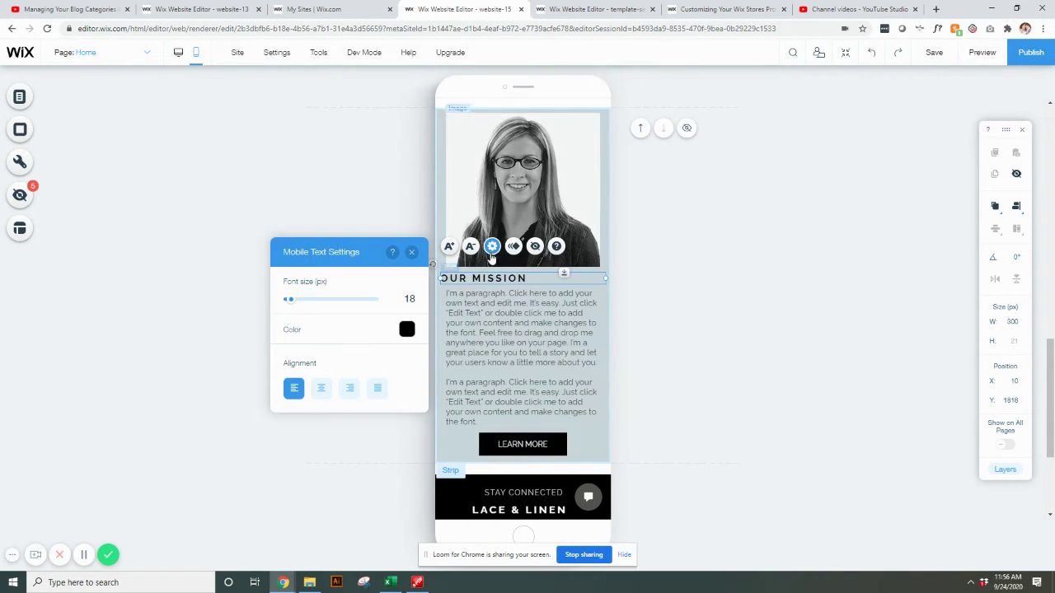
pyautogui.click(322, 389)
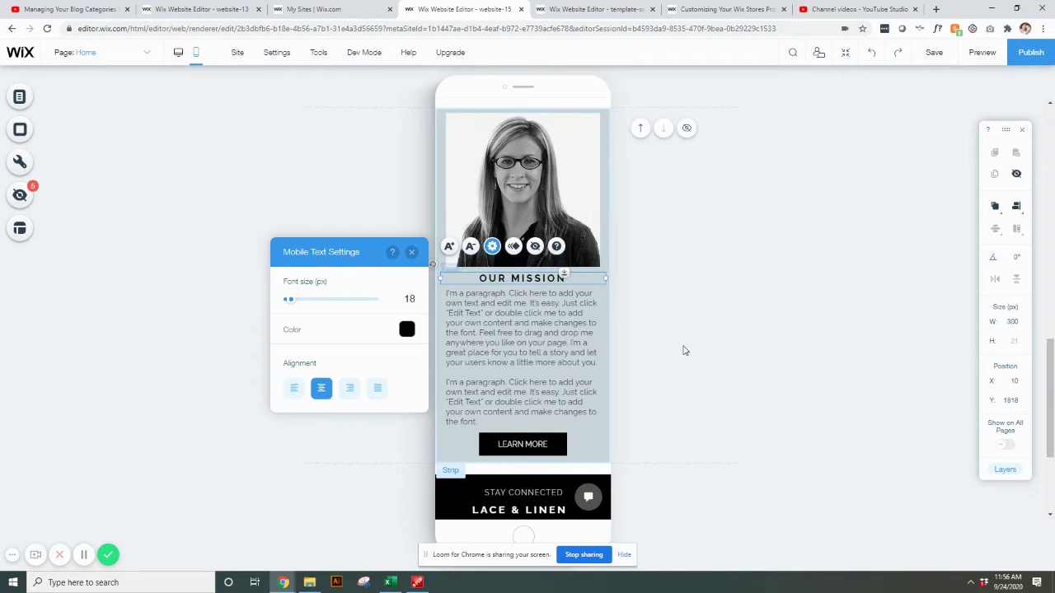
pyautogui.click(683, 349)
# Hide the mailing-list strip on mobile and show the list of hidden elements.
pyautogui.scroll(-3, 638, 323)
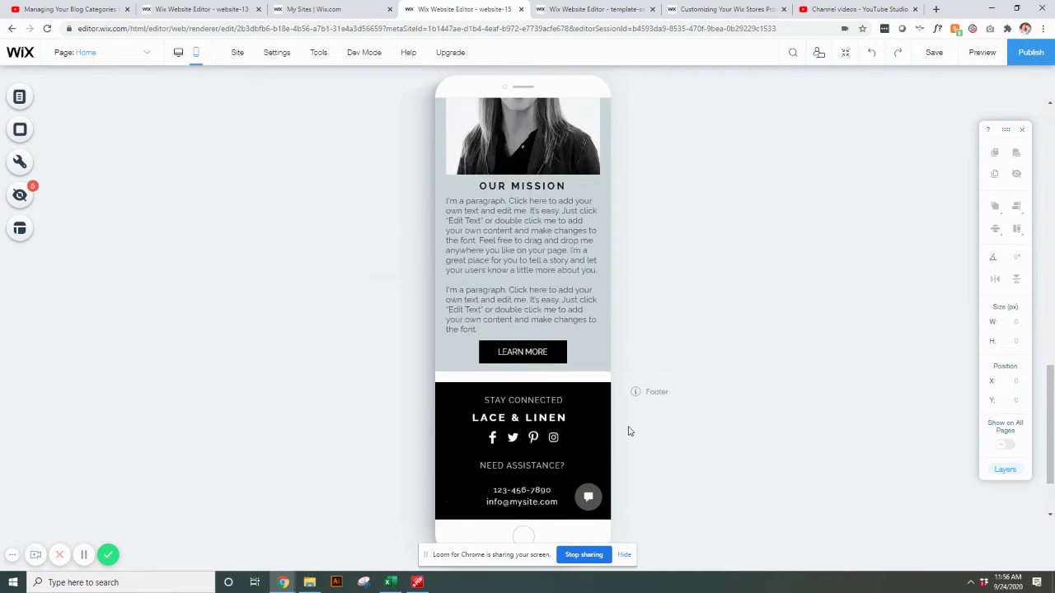
pyautogui.scroll(15, 628, 431)
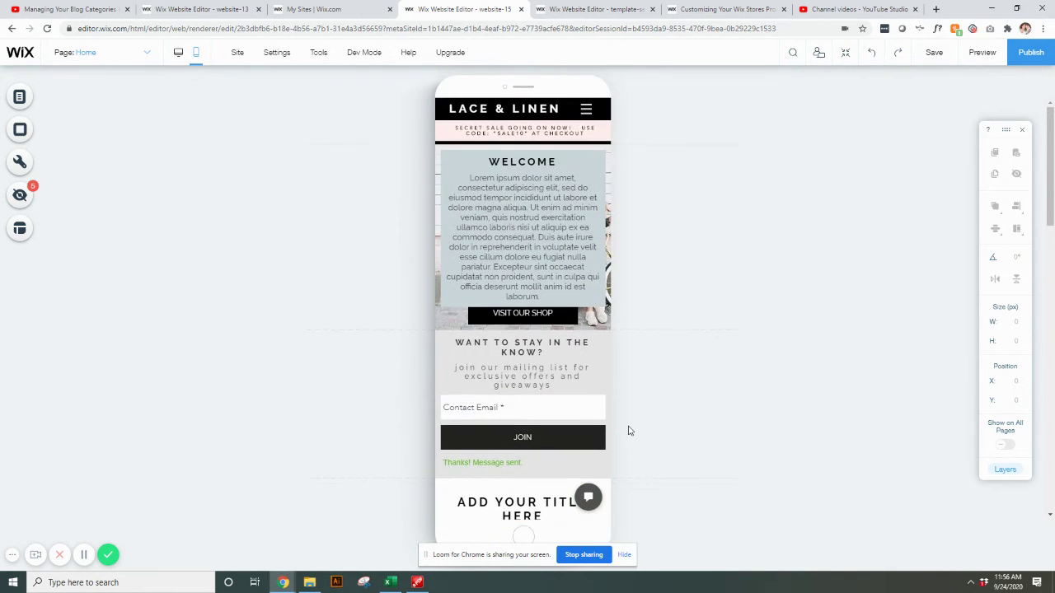
pyautogui.click(603, 341)
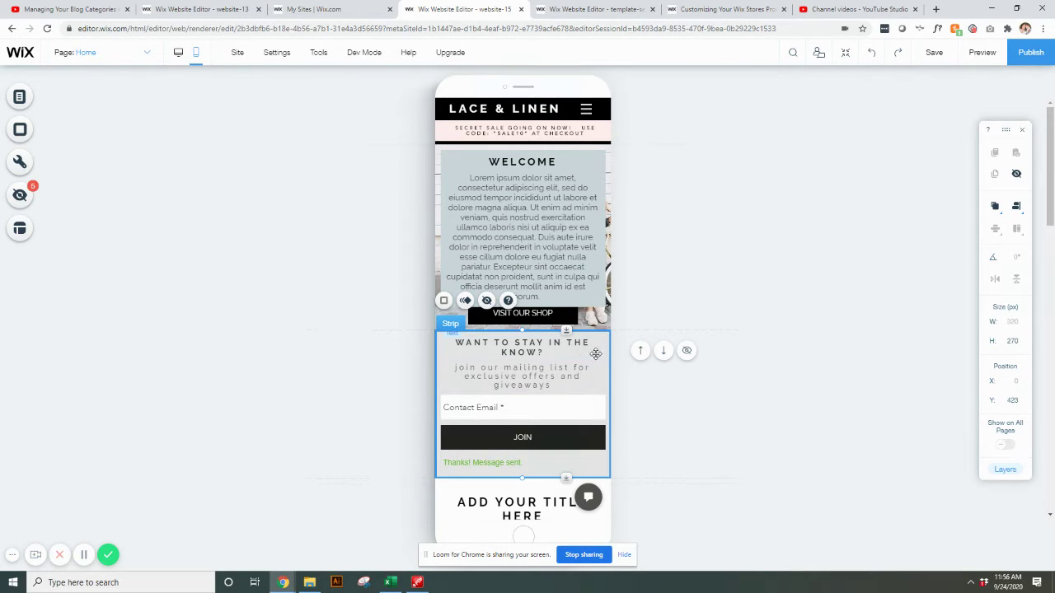
pyautogui.click(686, 351)
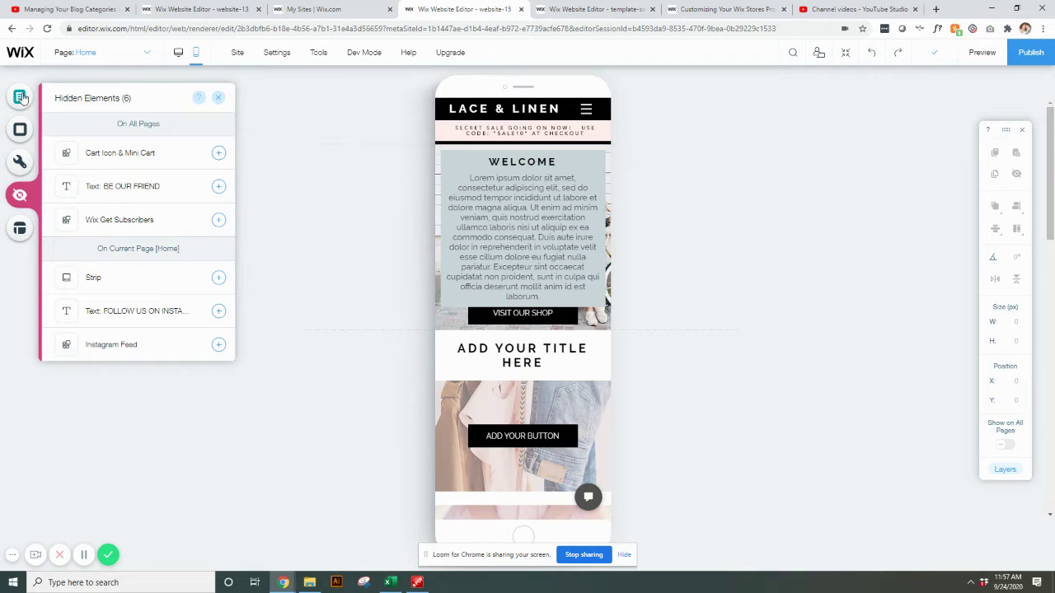
pyautogui.click(19, 97)
pyautogui.click(20, 198)
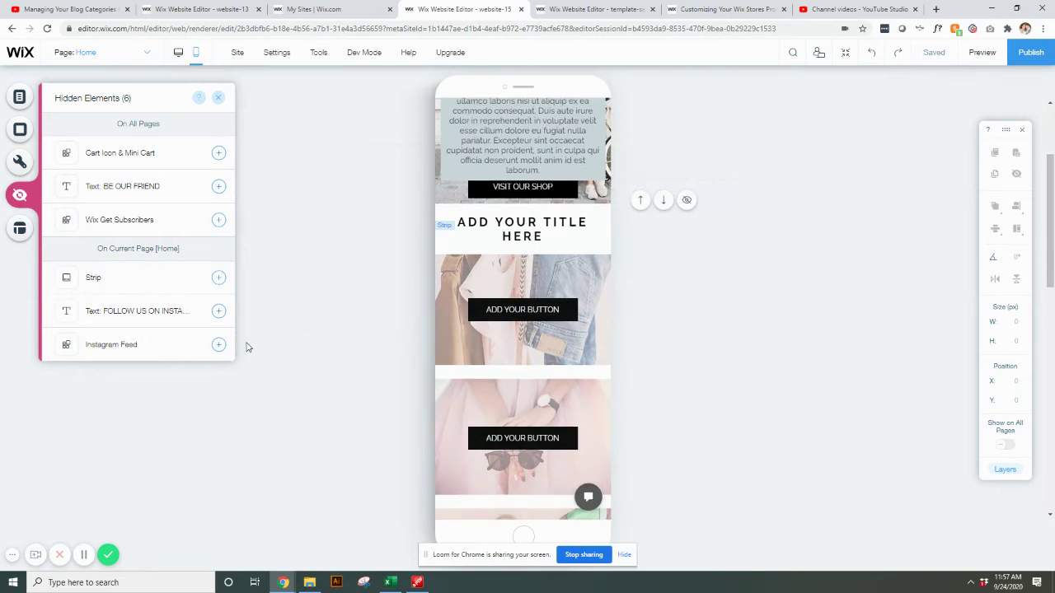
# Restore the hidden mailing-list strip to the mobile Home page and return to it between the welcome and title sections.
pyautogui.click(218, 279)
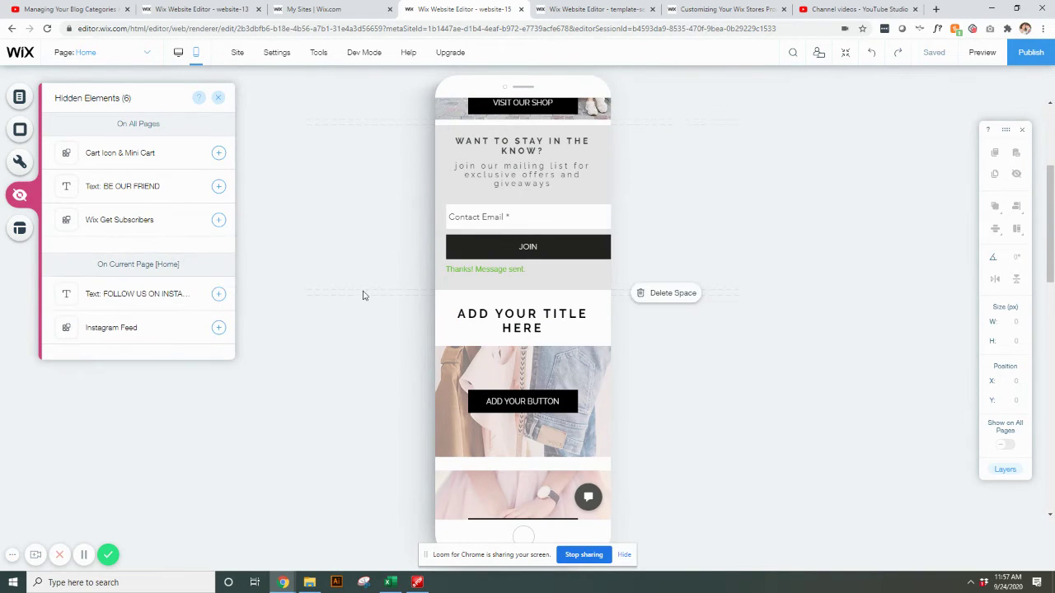
pyautogui.scroll(-3, 660, 332)
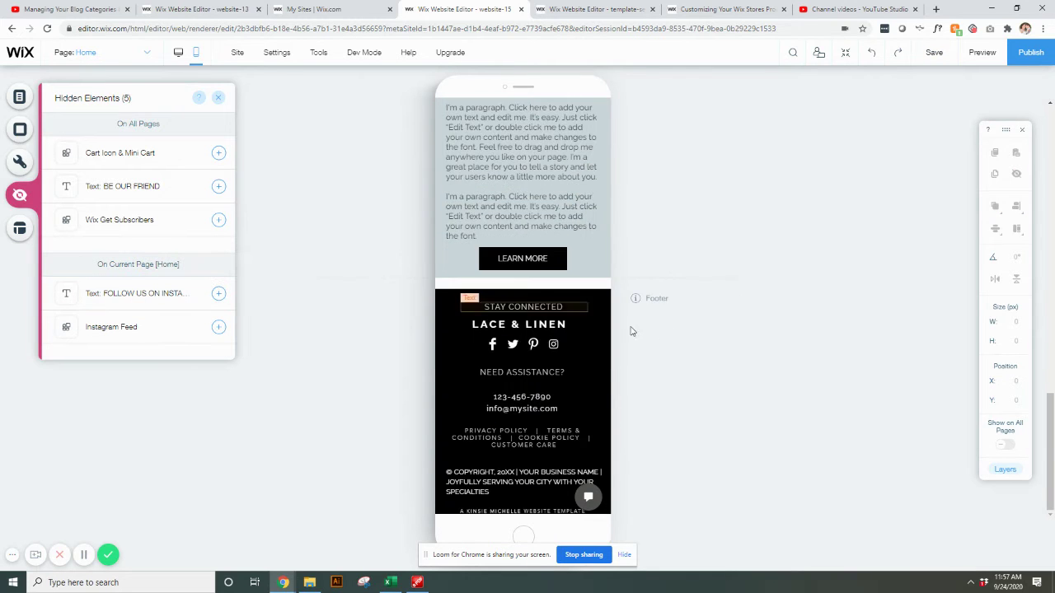
pyautogui.scroll(10, 647, 347)
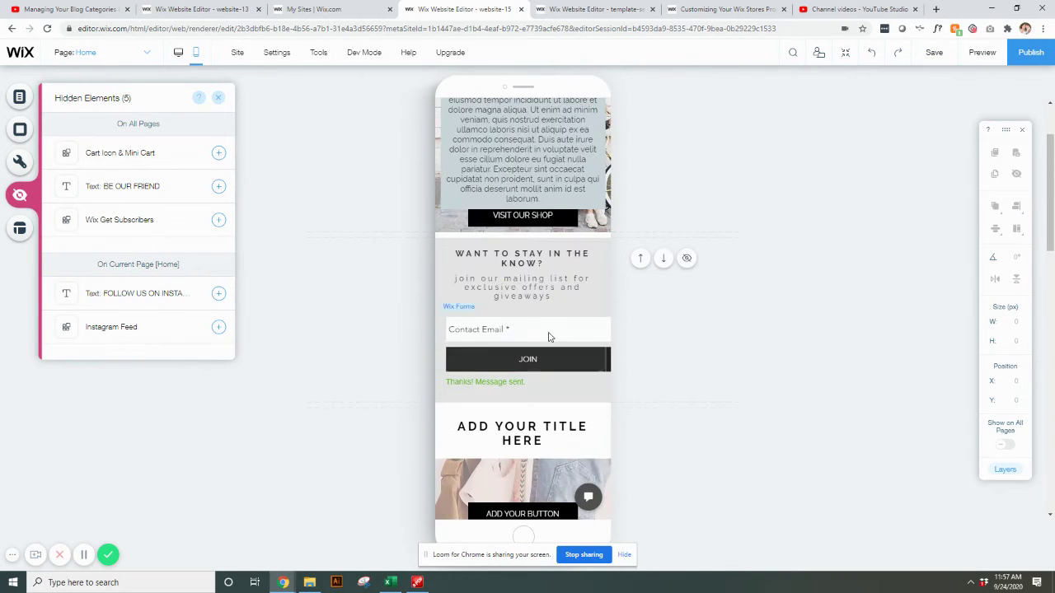
# Move the email sign-up form so it sits horizontally centered within the mailing-list strip.
pyautogui.click(552, 334)
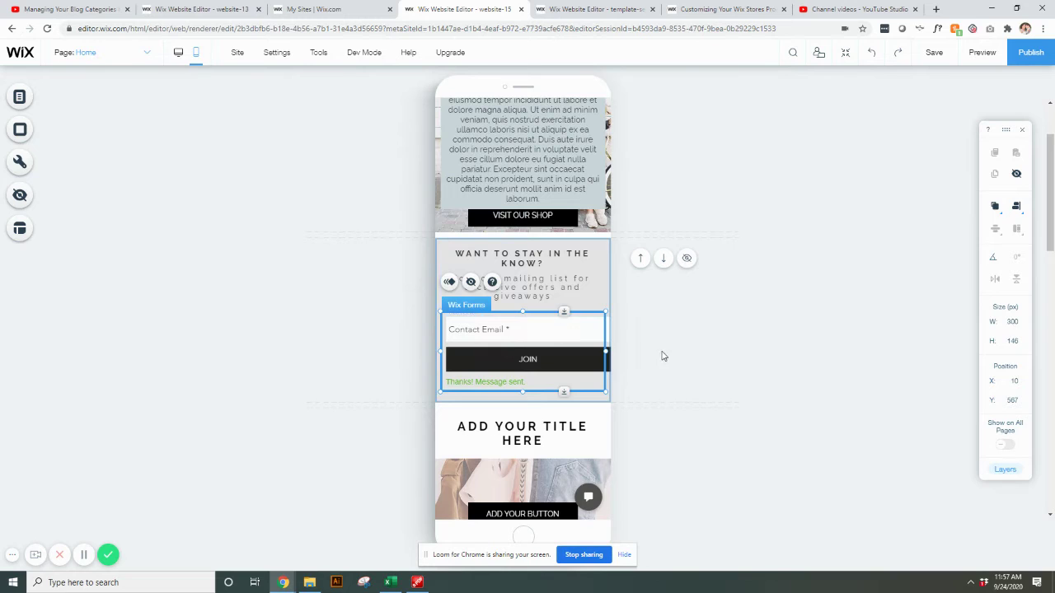
pyautogui.click(663, 356)
pyautogui.moveTo(549, 330); pyautogui.dragTo(546, 330)
pyautogui.click(702, 377)
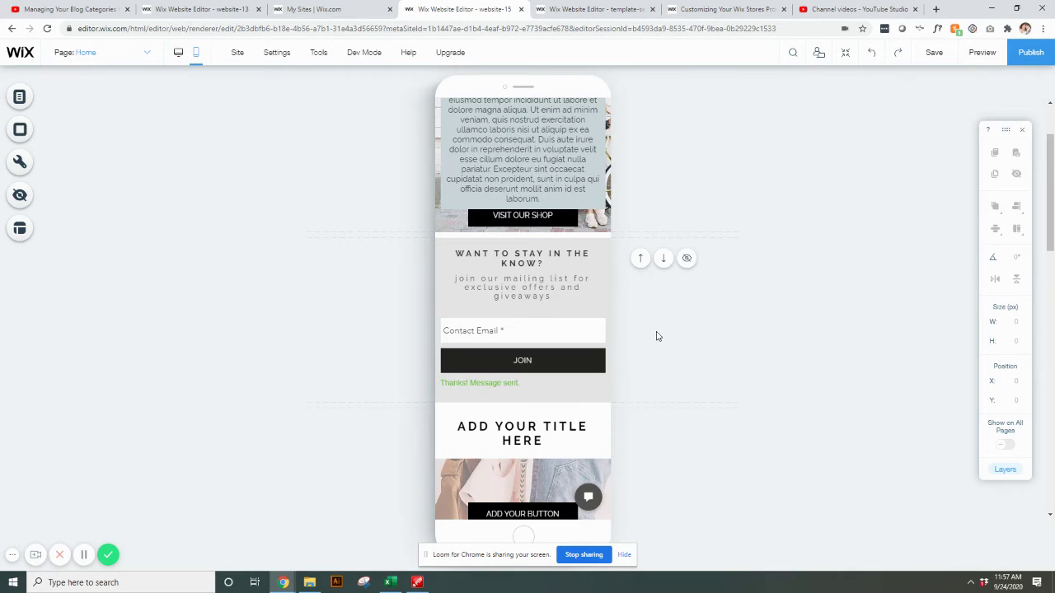
pyautogui.scroll(-2, 657, 334)
pyautogui.scroll(5, 657, 332)
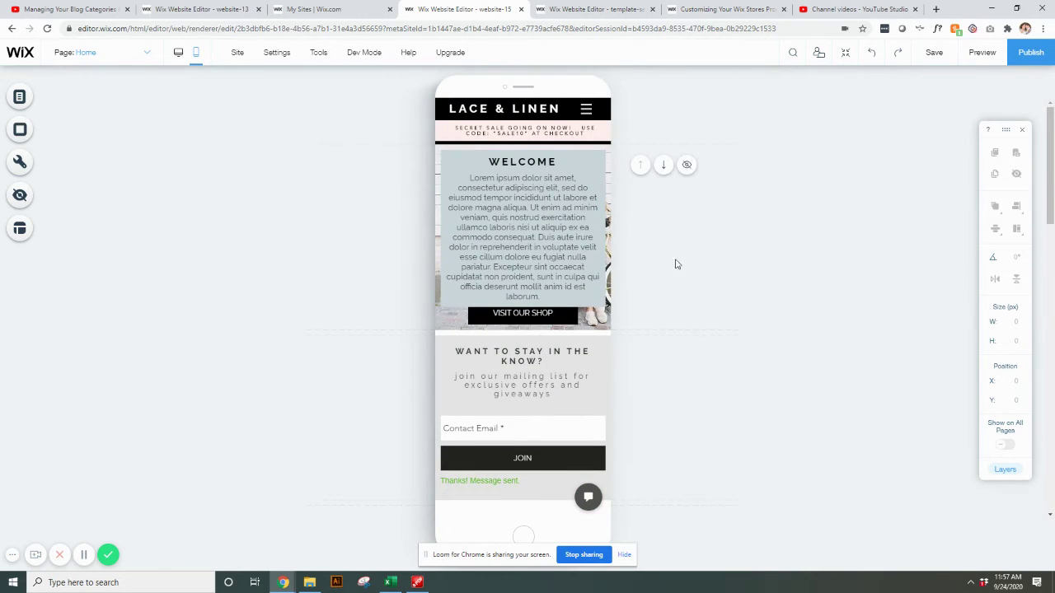
# Switch to the Shop page and open the layout settings of its product gallery.
pyautogui.click(18, 98)
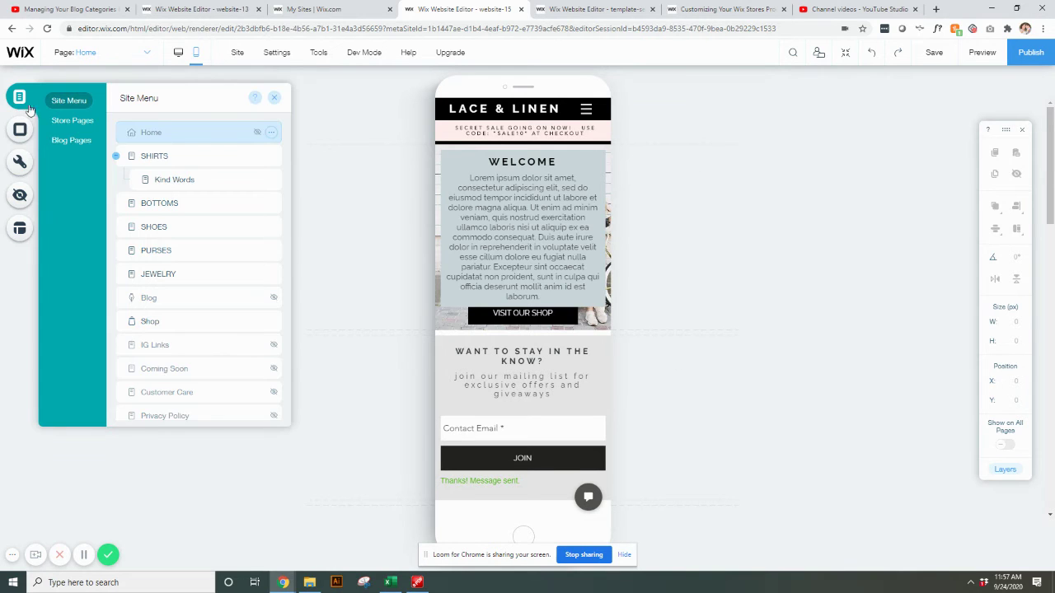
pyautogui.click(146, 323)
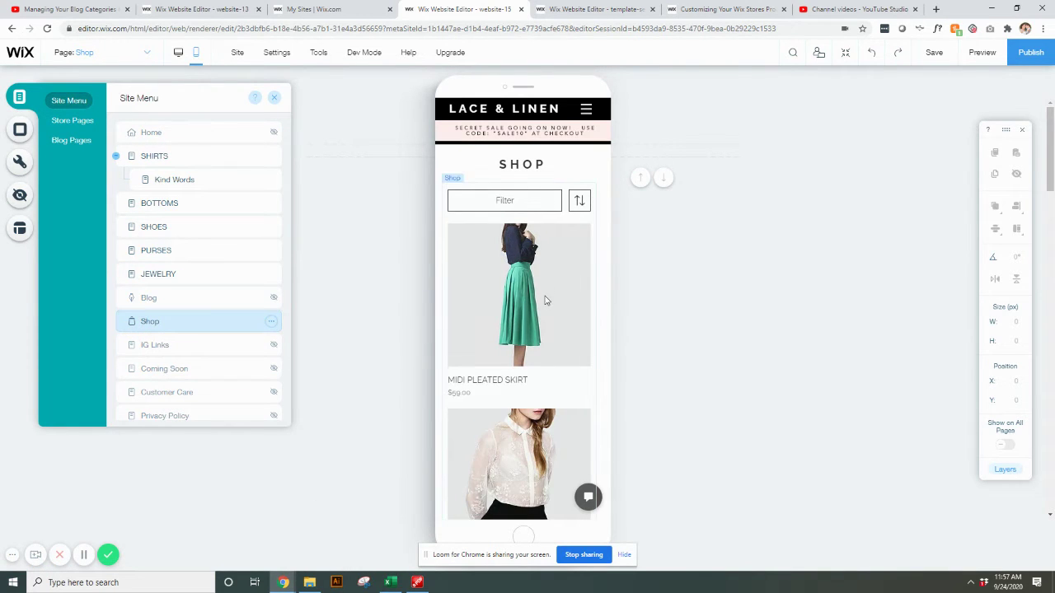
pyautogui.scroll(-7, 544, 300)
pyautogui.click(543, 302)
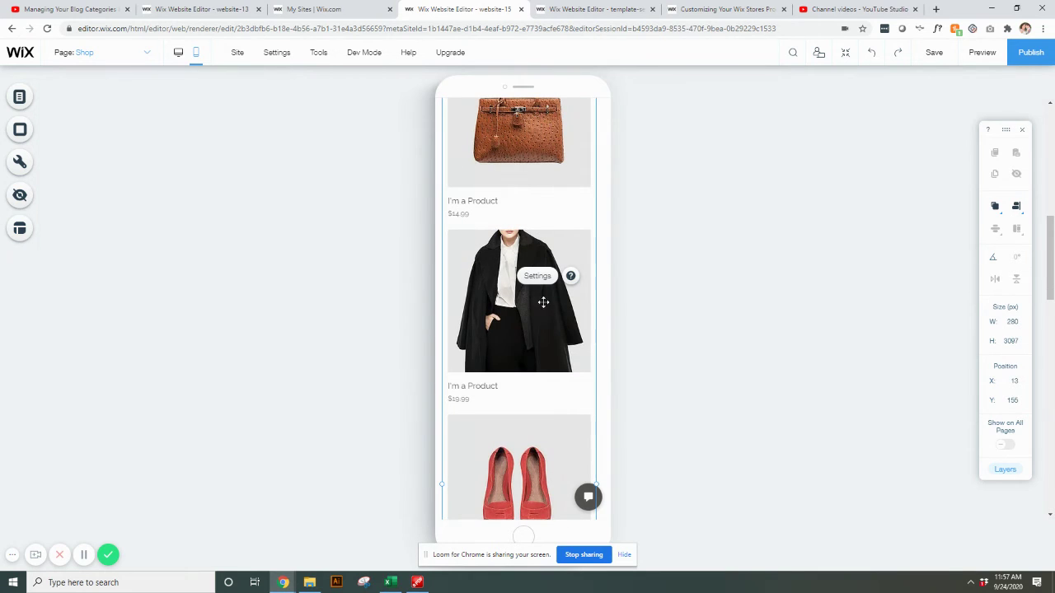
pyautogui.click(536, 279)
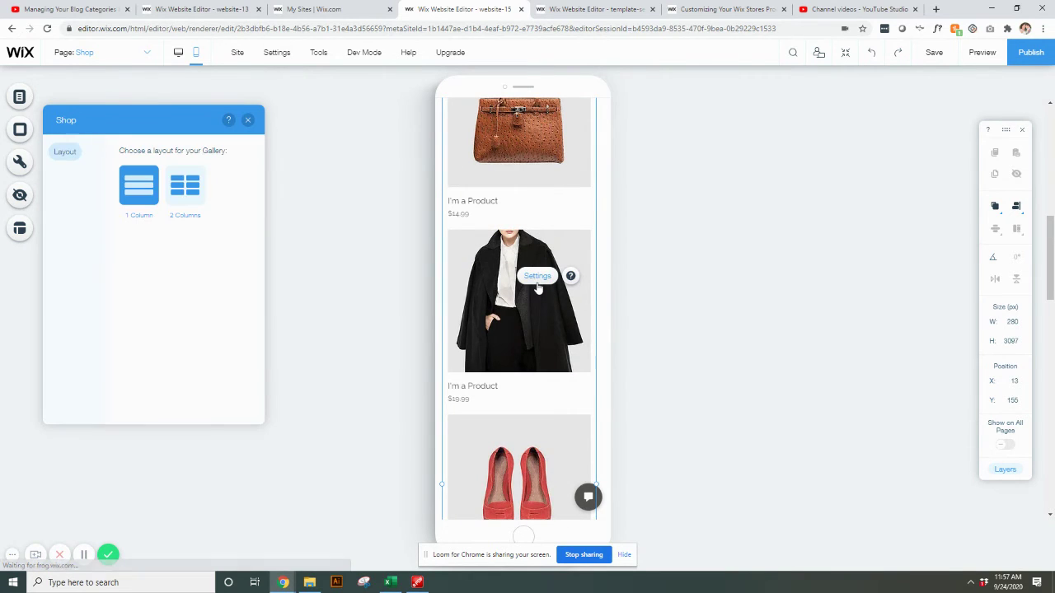
# Try the 2 Columns layout on the product gallery, return it to 1 Column and close its settings.
pyautogui.click(187, 195)
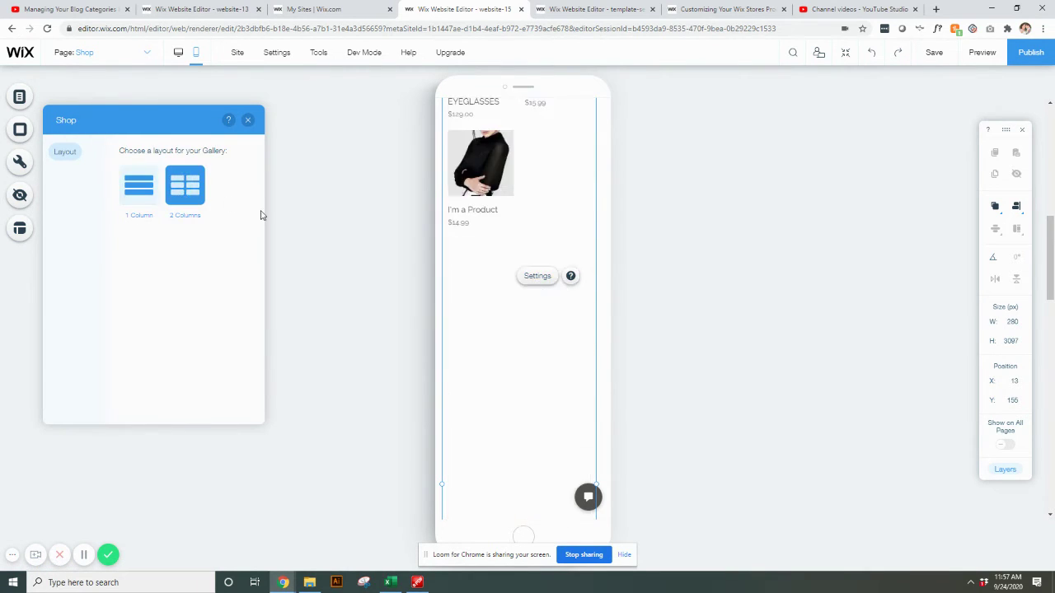
pyautogui.scroll(10, 321, 217)
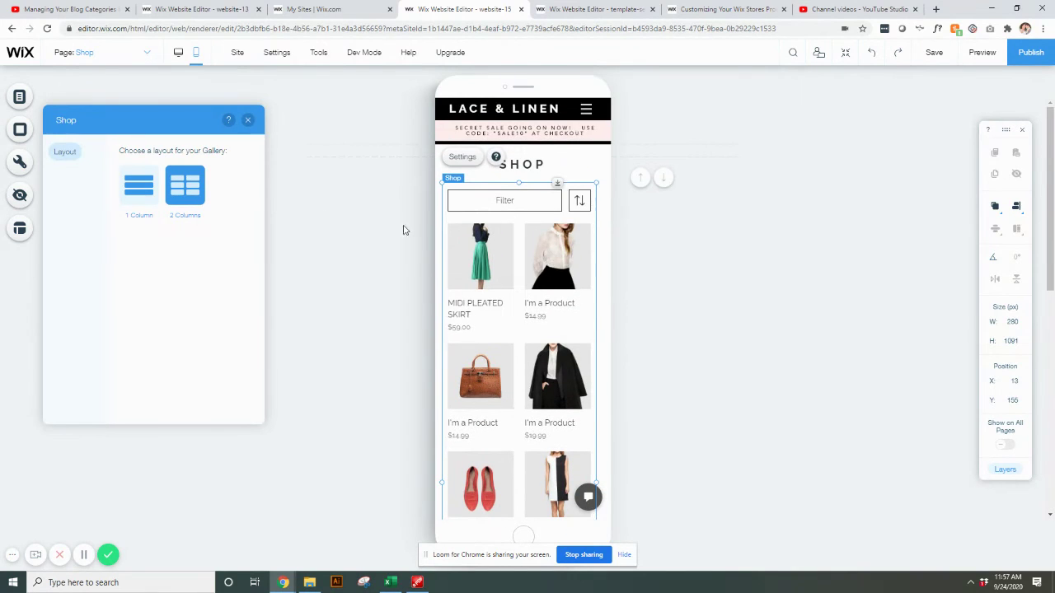
pyautogui.click(139, 186)
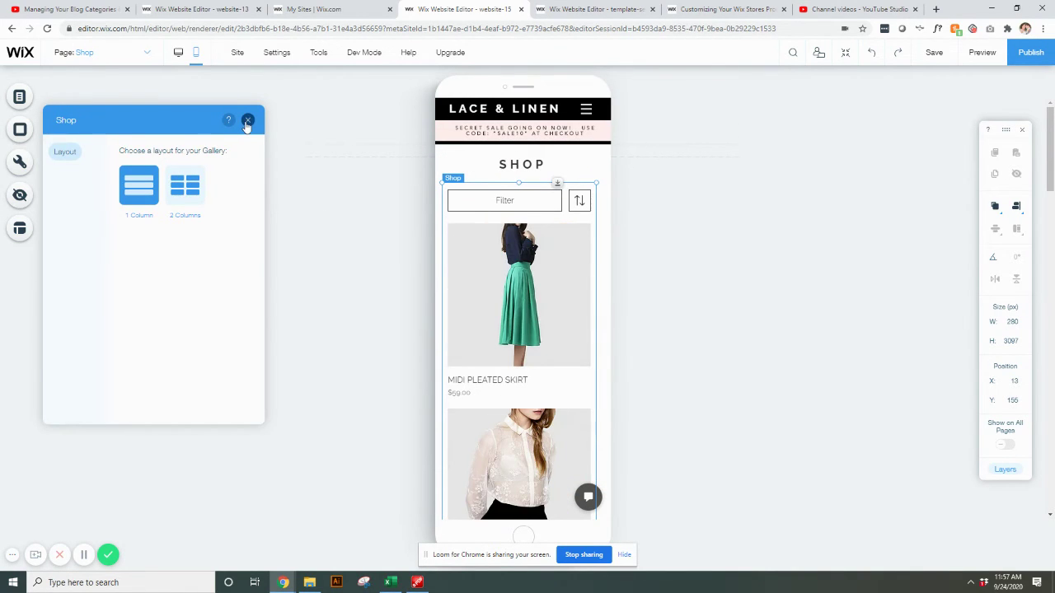
pyautogui.click(248, 122)
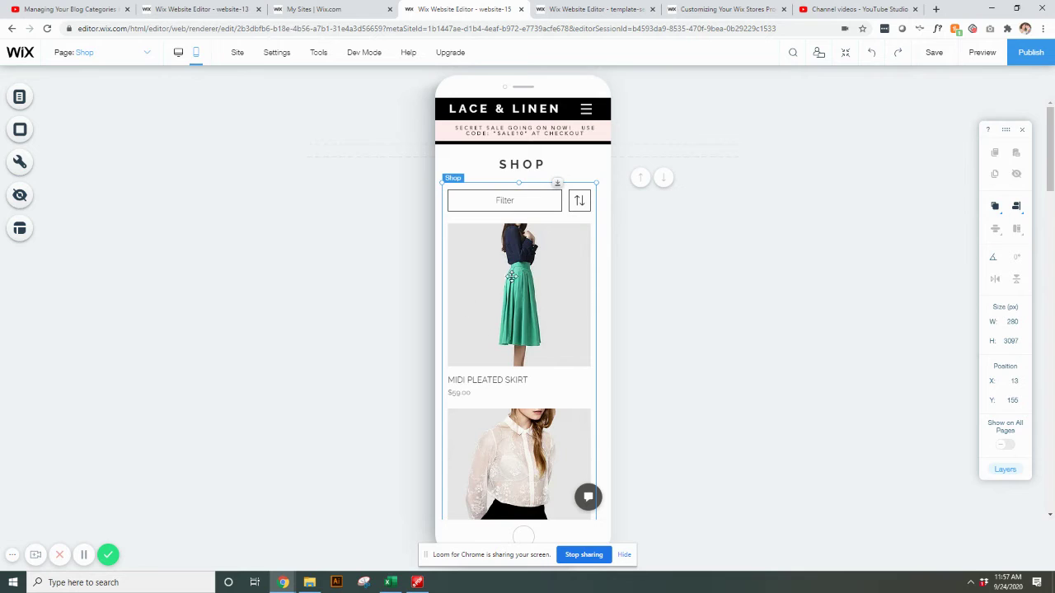
# Center the product gallery horizontally on the Shop page, placing it at X 20, Y 154.
pyautogui.moveTo(527, 301); pyautogui.dragTo(529, 299)
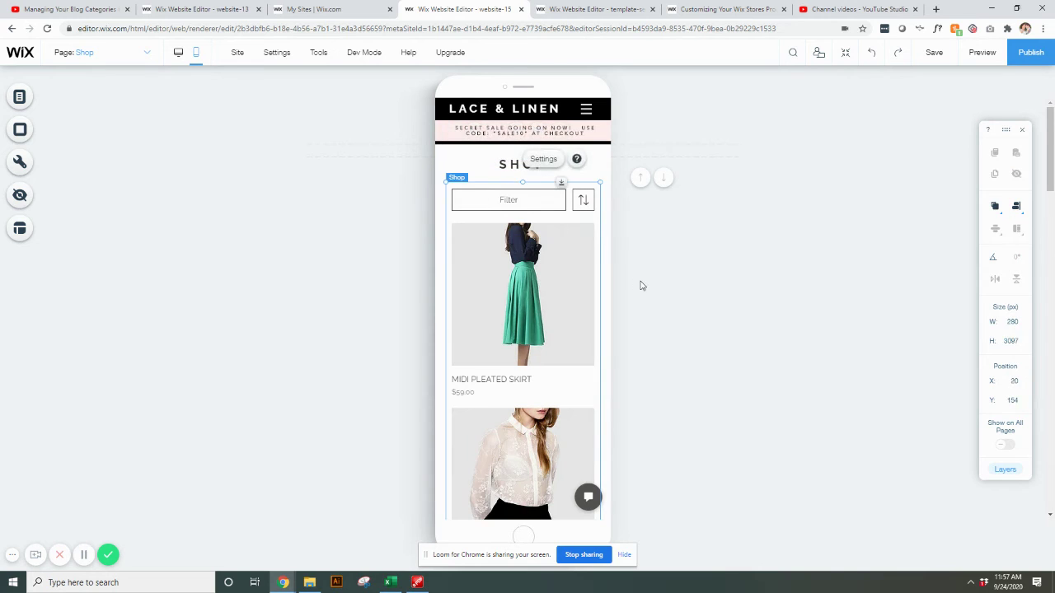
pyautogui.click(640, 285)
# Switch to the Blog page and open the settings of its mobile blog feed.
pyautogui.click(147, 54)
pyautogui.click(113, 63)
pyautogui.click(17, 97)
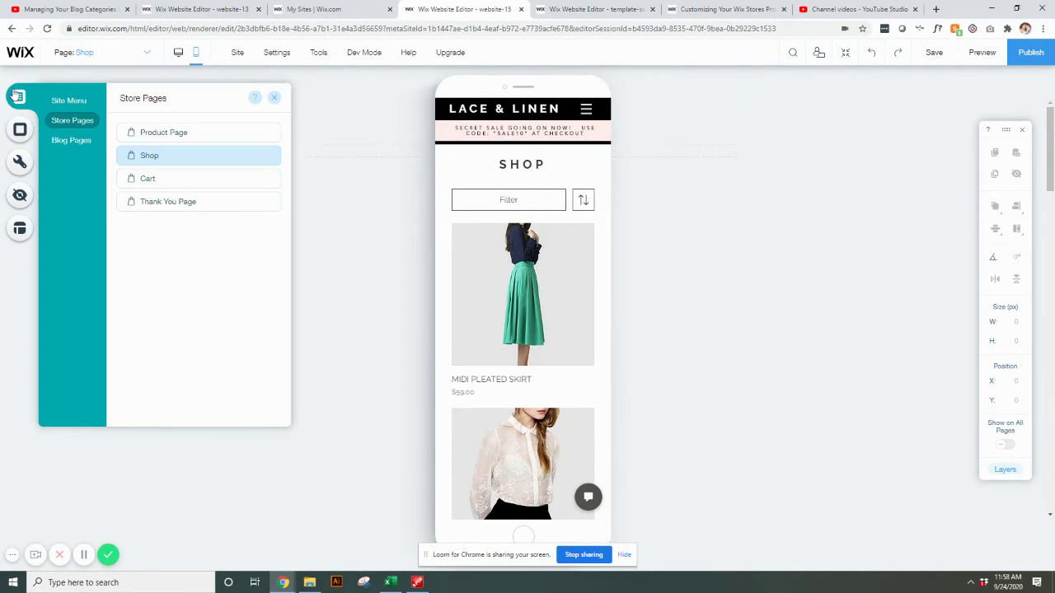
pyautogui.click(71, 141)
pyautogui.click(145, 158)
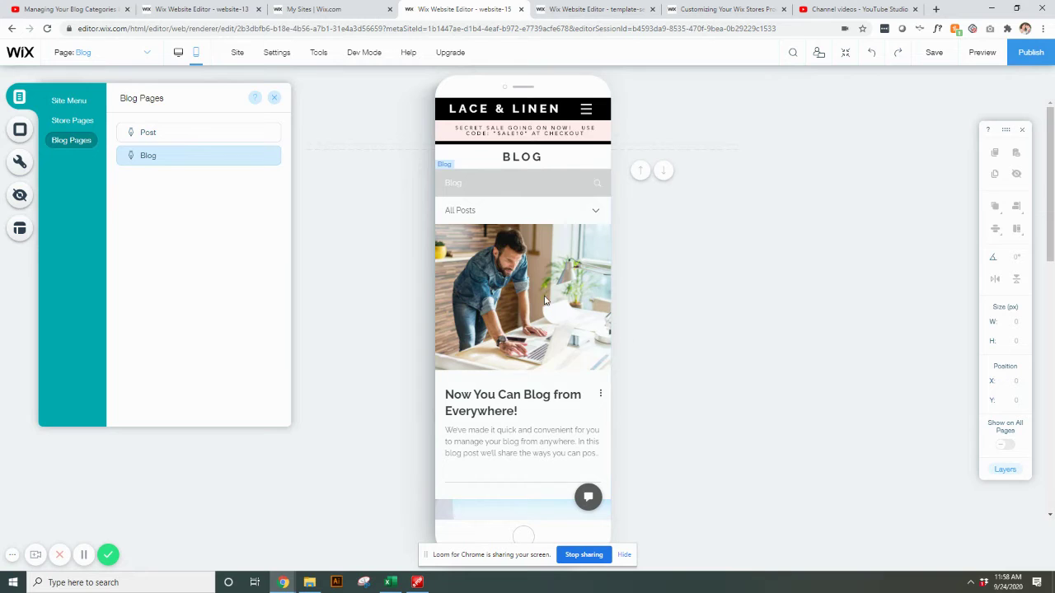
pyautogui.click(544, 299)
pyautogui.click(534, 270)
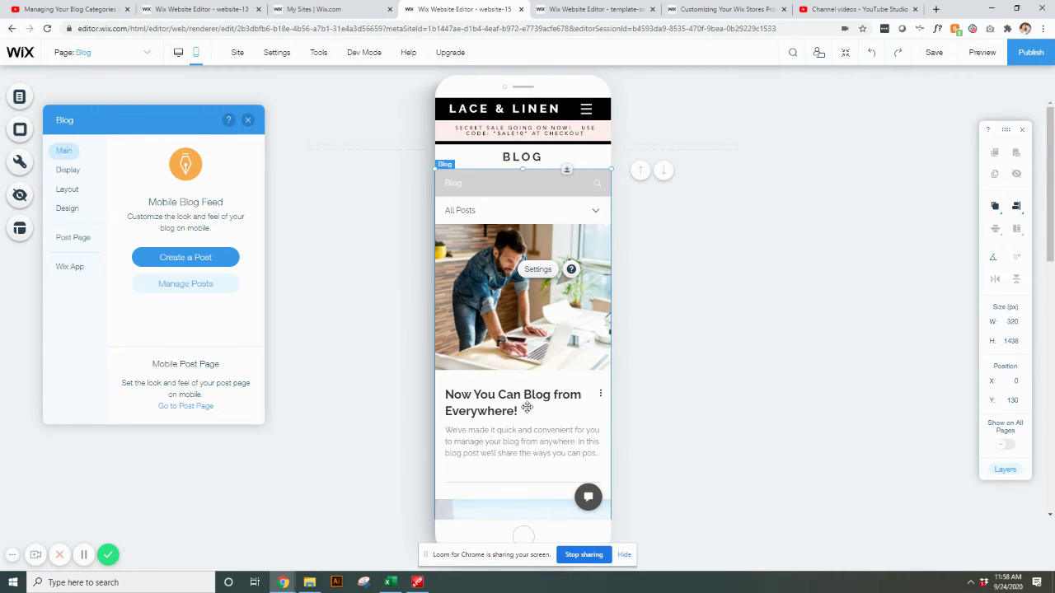
# Enable mobile display settings for the blog feed and turn off Publish date and Reading time.
pyautogui.click(71, 172)
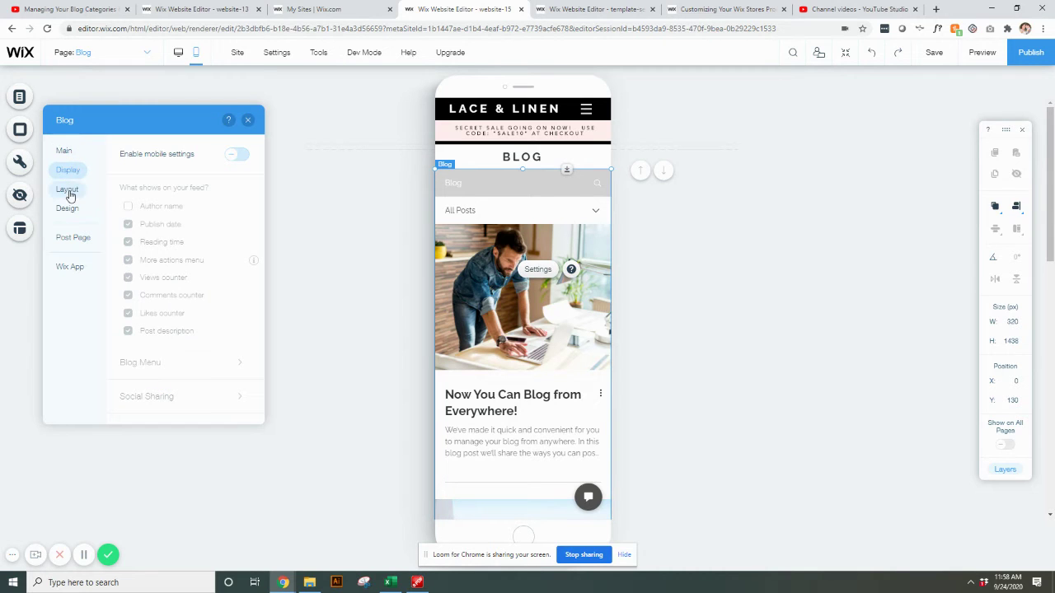
pyautogui.click(240, 156)
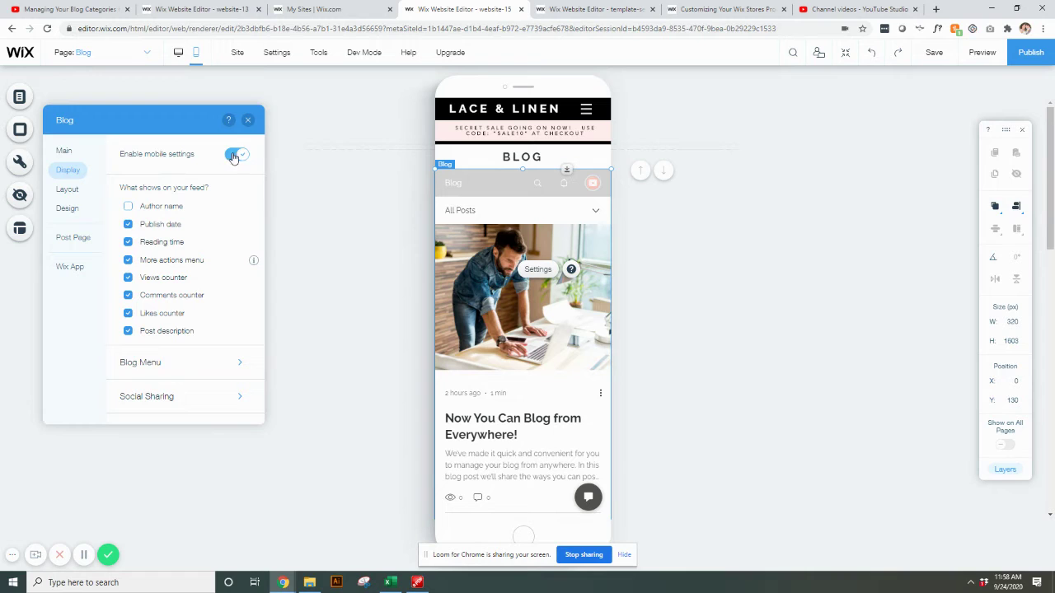
pyautogui.scroll(-2, 601, 400)
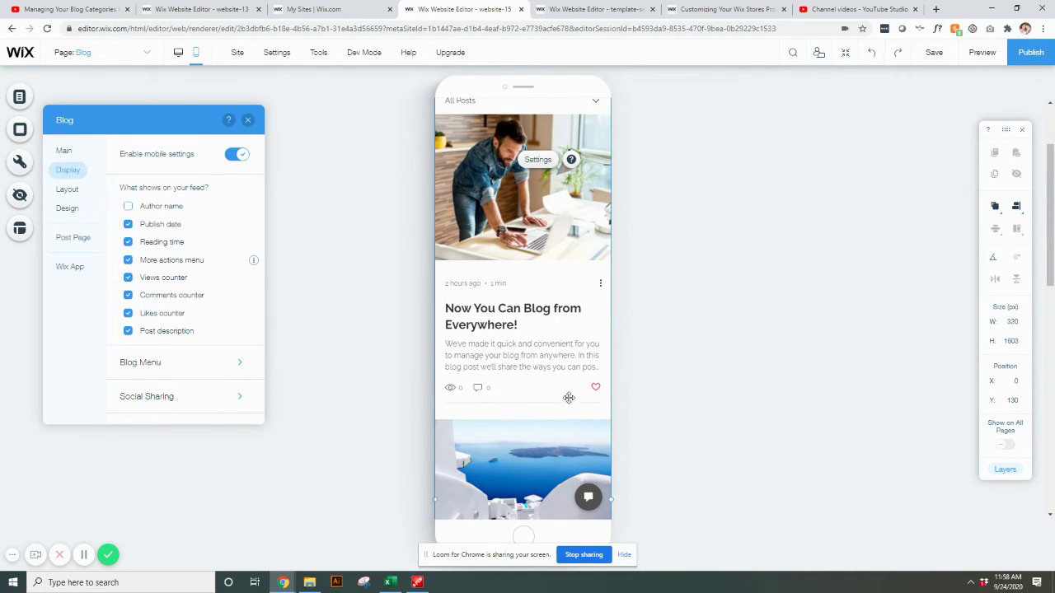
pyautogui.click(128, 224)
pyautogui.click(128, 241)
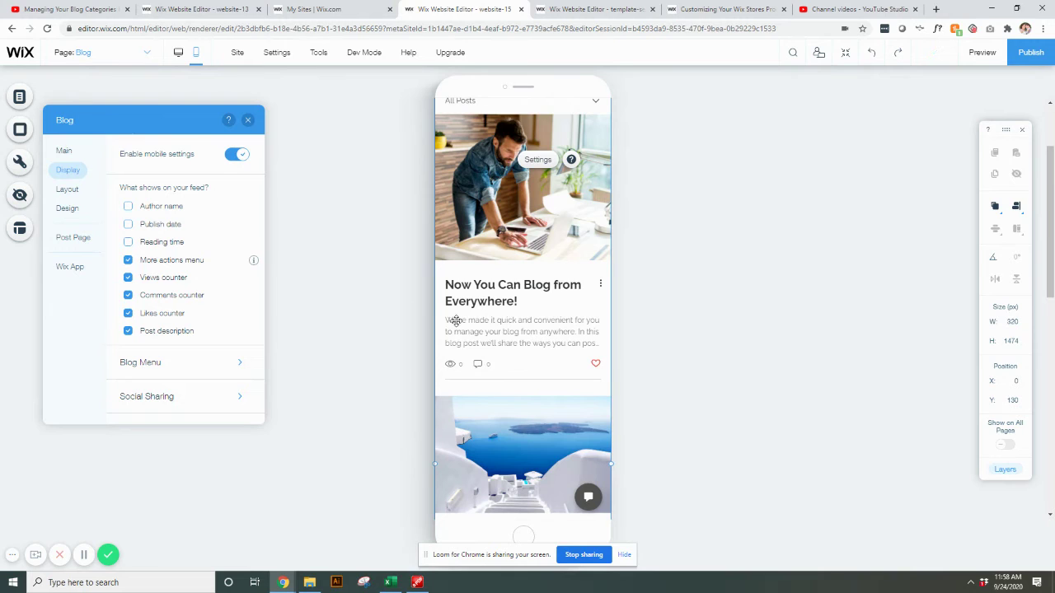
# Try the Side by Side and Magazine layouts for the All Posts feed, and return it to One Column.
pyautogui.click(70, 189)
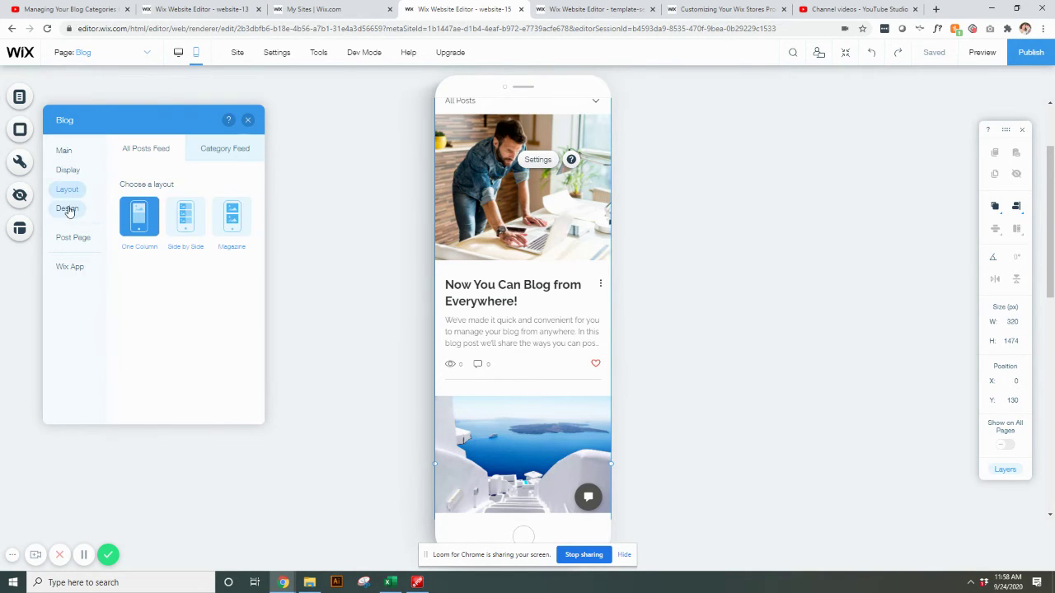
pyautogui.click(188, 221)
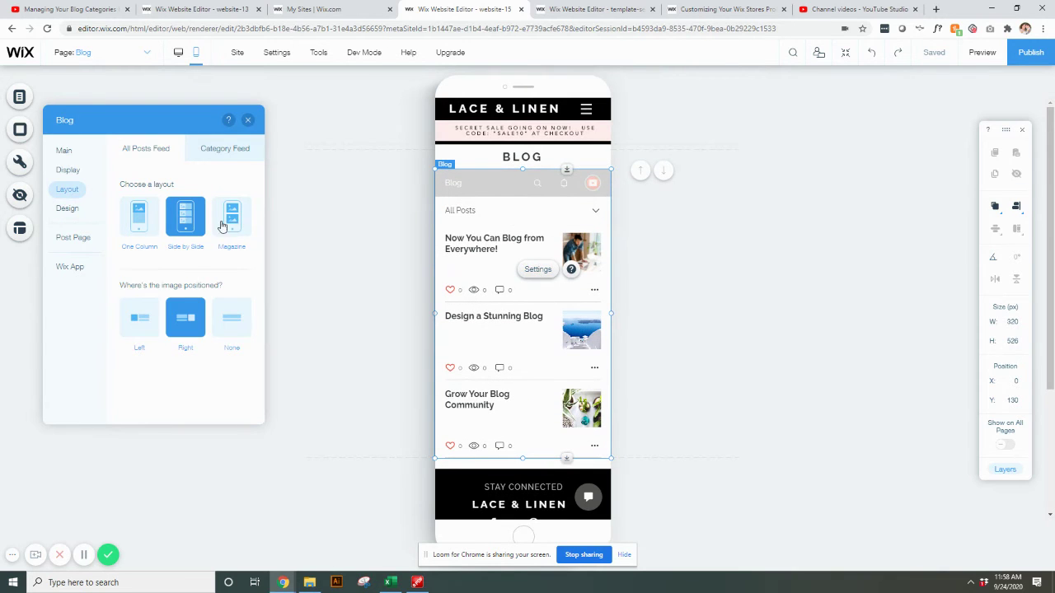
pyautogui.click(229, 221)
pyautogui.click(139, 228)
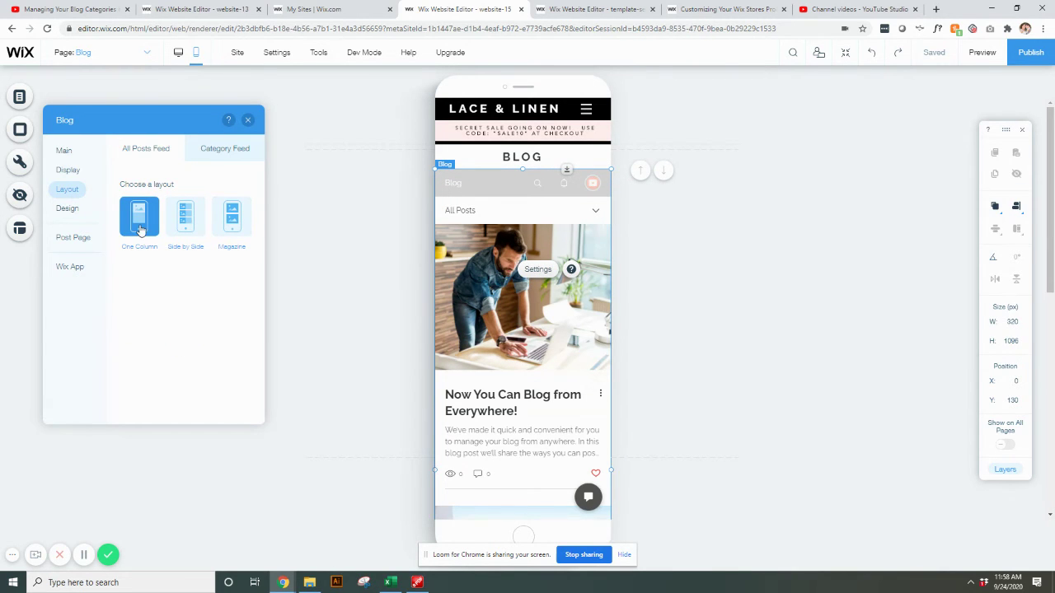
# Review the blog feed's title and description font size settings and close the feed settings.
pyautogui.click(71, 211)
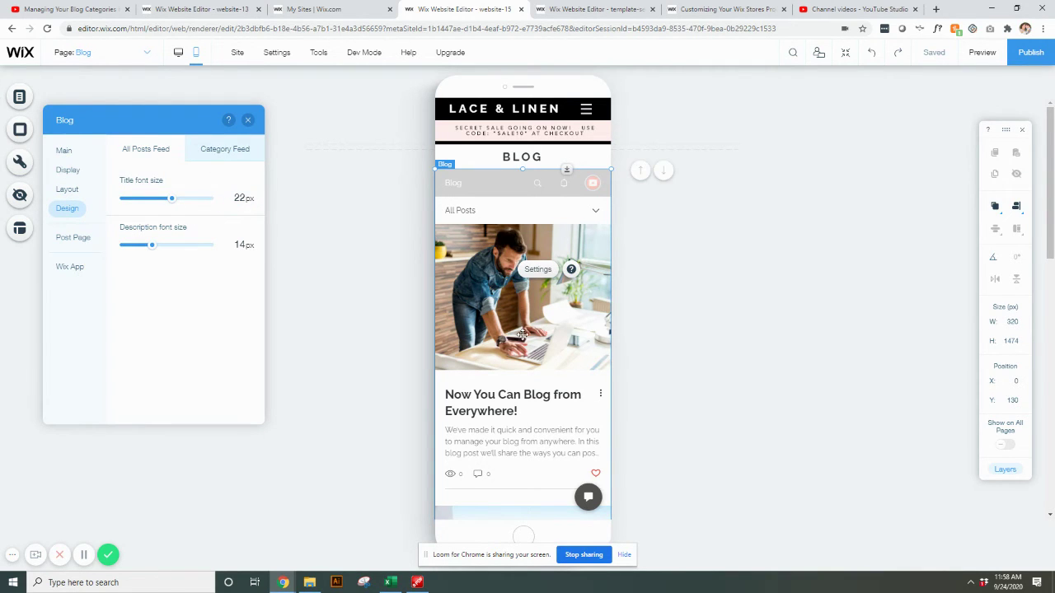
pyautogui.click(247, 120)
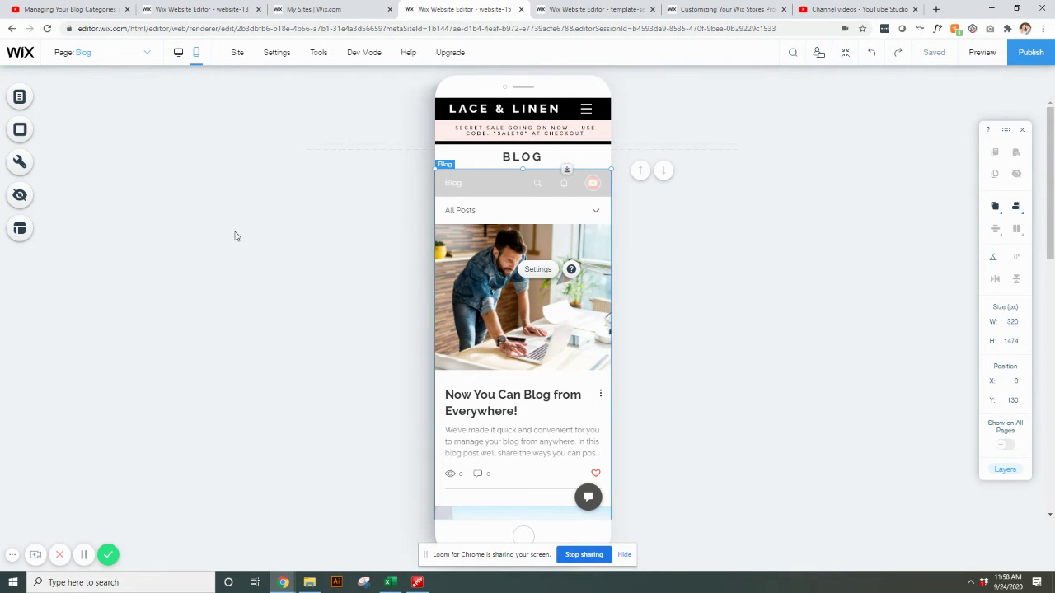
pyautogui.click(20, 97)
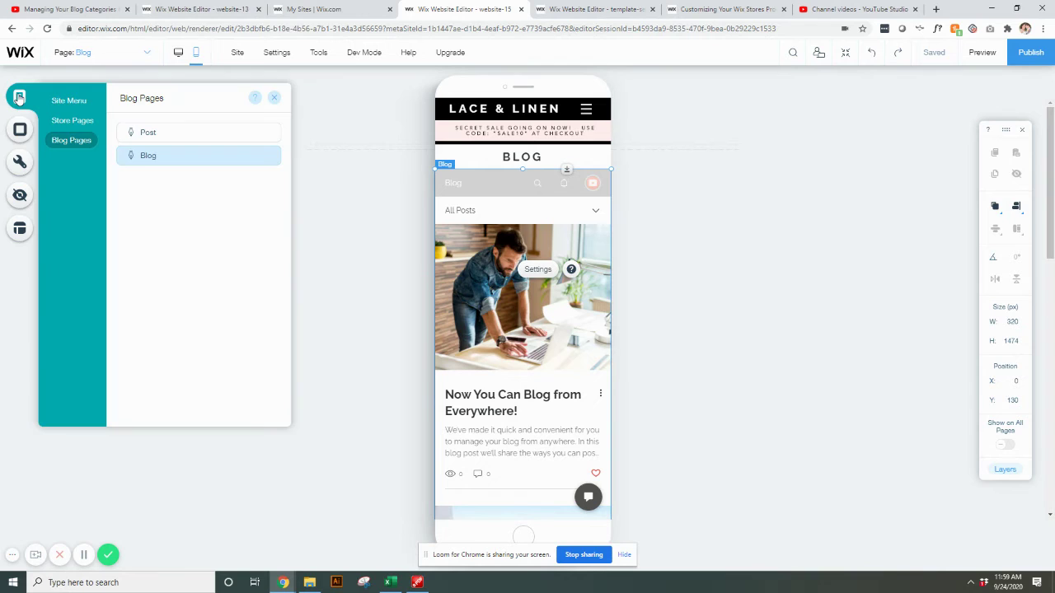
pyautogui.click(81, 104)
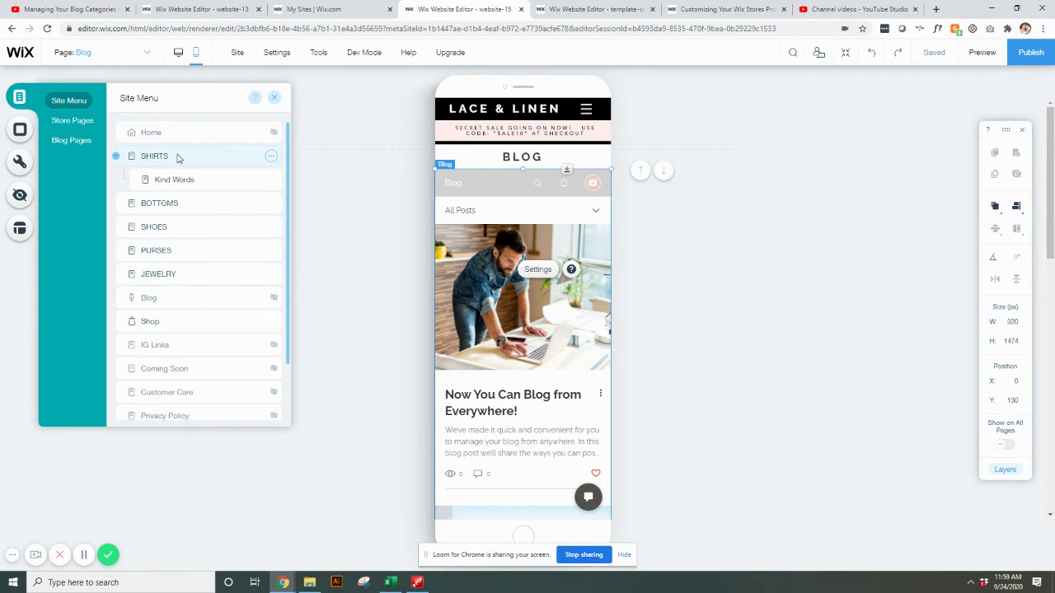
pyautogui.click(277, 99)
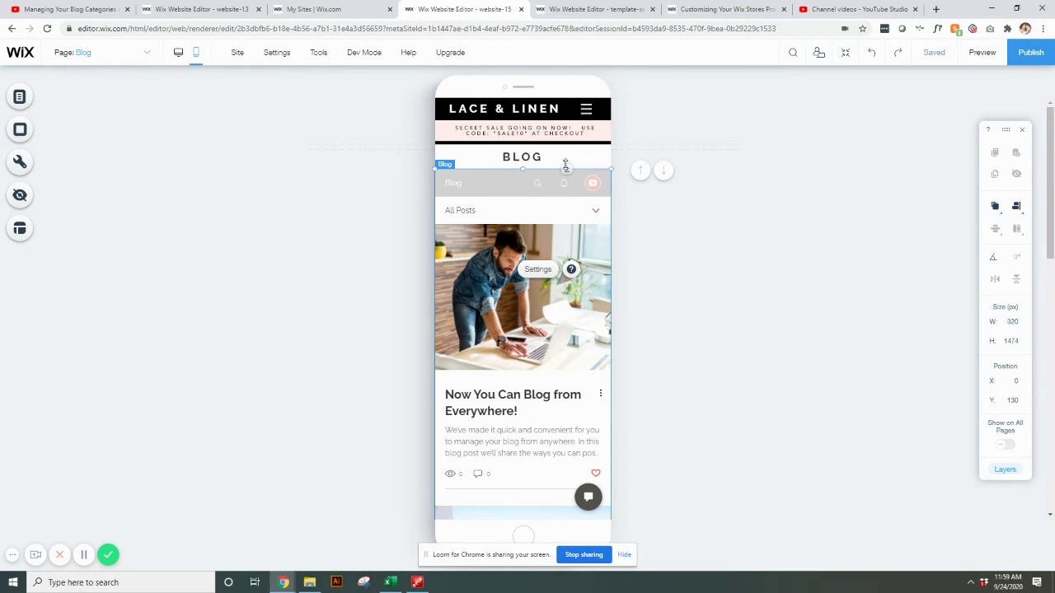
# Add a Quick Action Bar to the mobile site and open its quick actions setup.
pyautogui.click(18, 162)
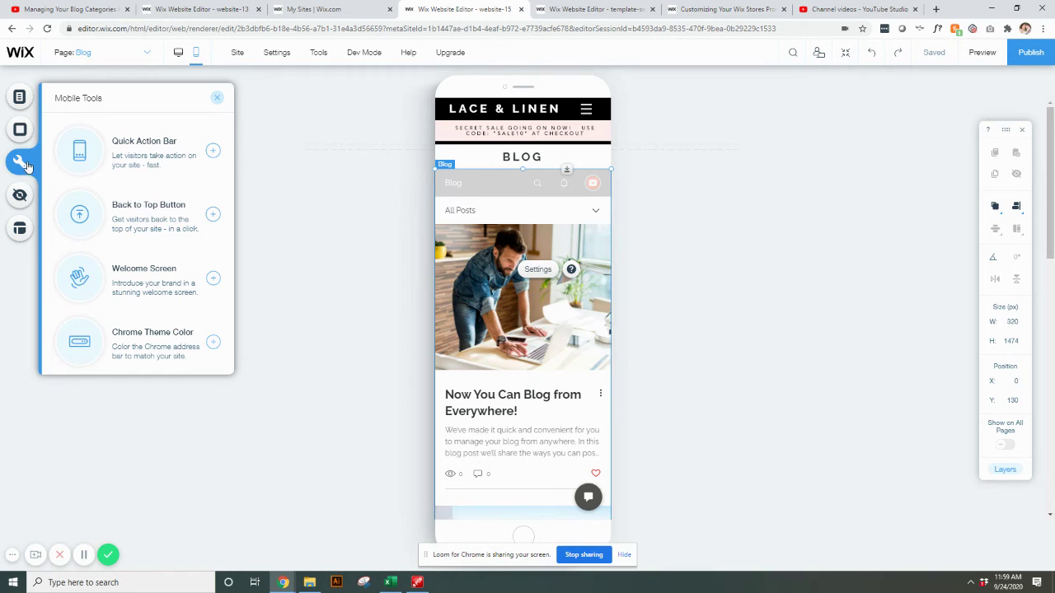
pyautogui.click(212, 152)
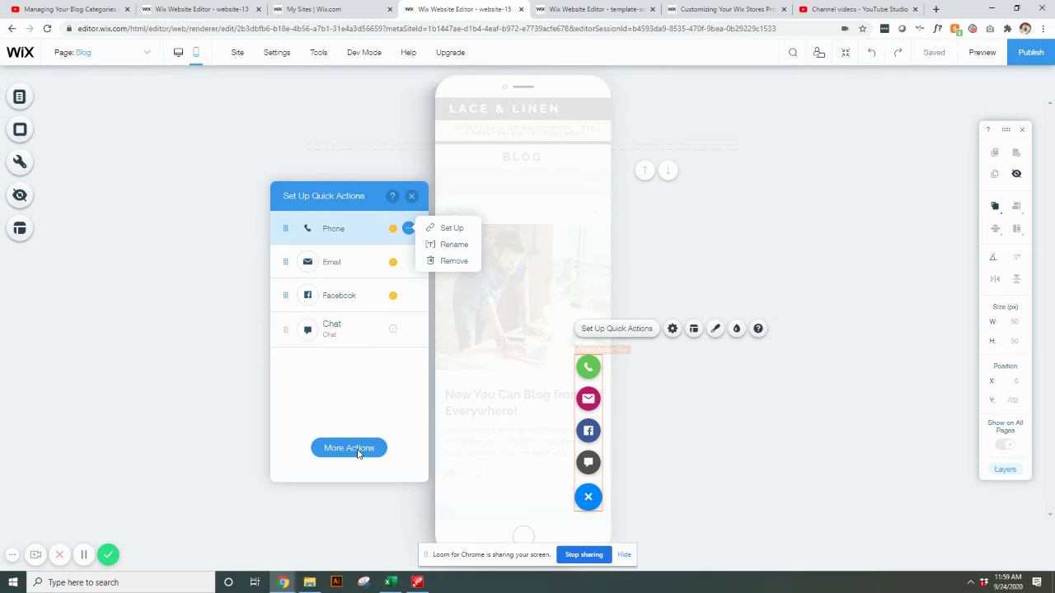
# Review the link setup for the Phone and Email quick actions, closing each one without entering contact details.
pyautogui.click(446, 230)
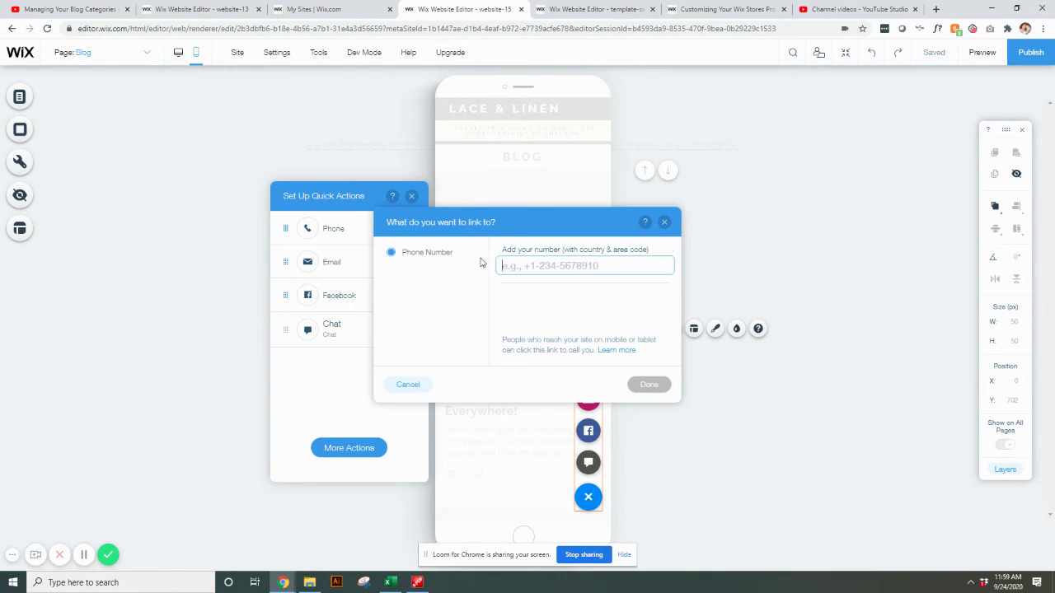
pyautogui.click(664, 222)
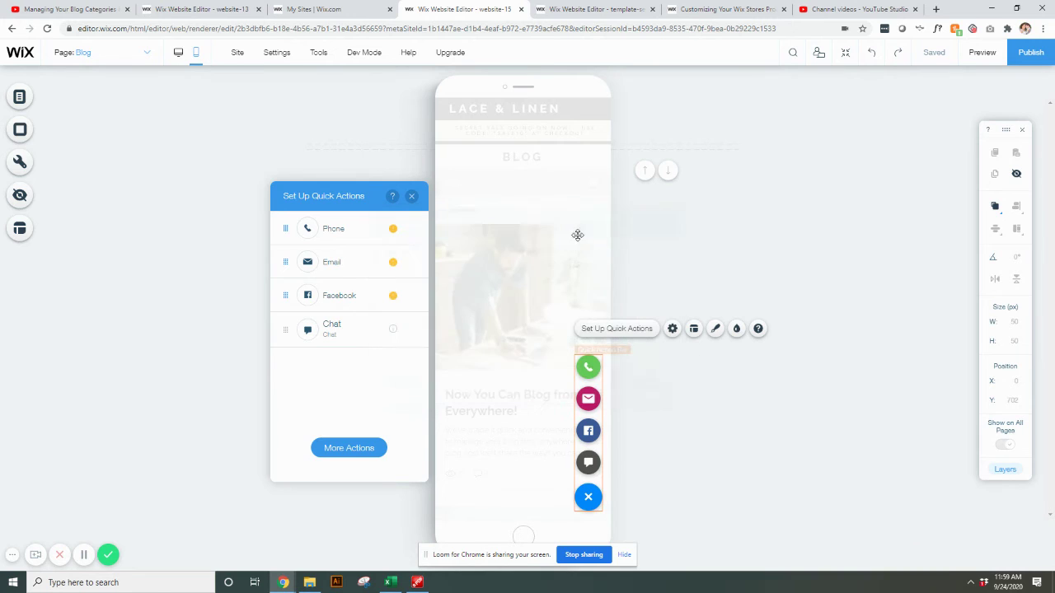
pyautogui.click(408, 265)
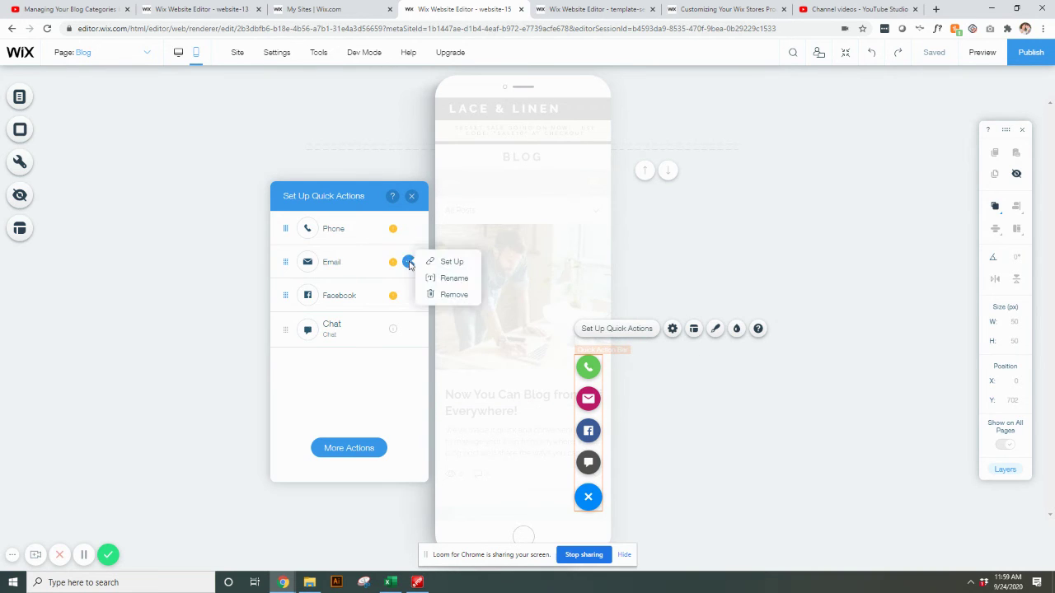
pyautogui.click(464, 265)
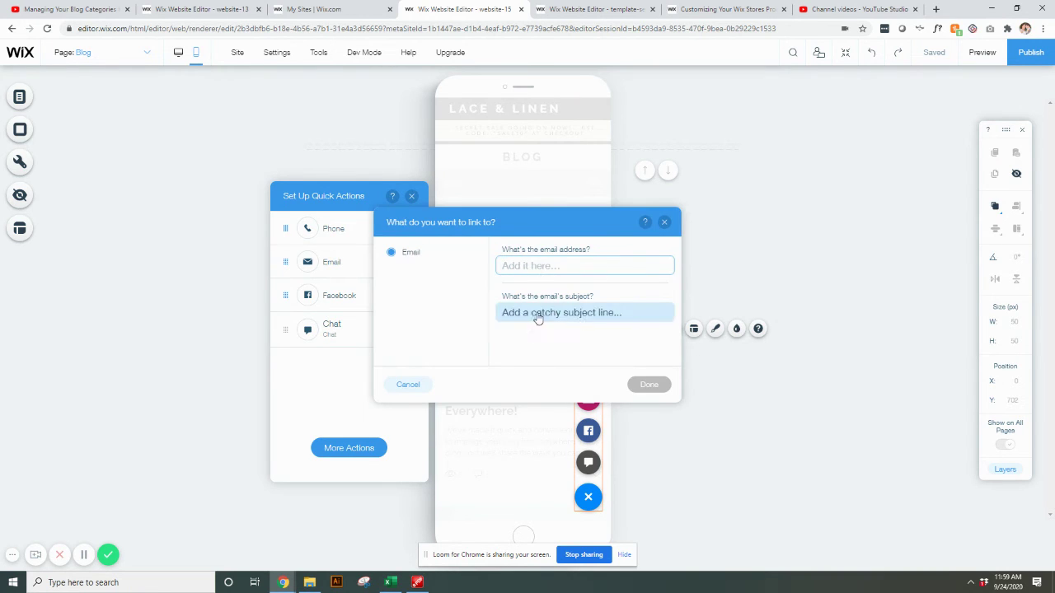
pyautogui.click(665, 222)
pyautogui.moveTo(393, 329)
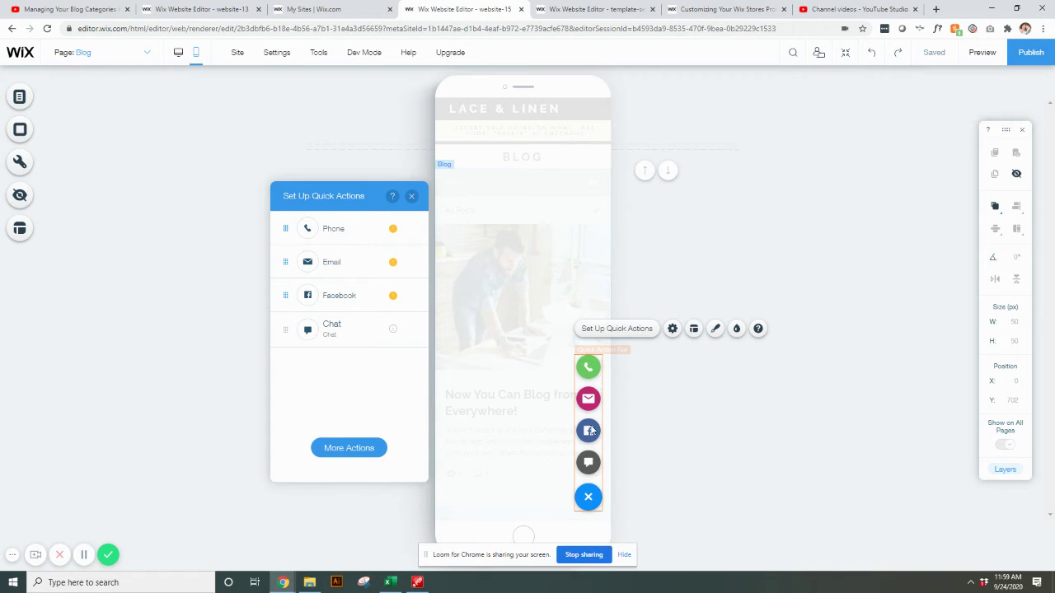
# Try showing labels and a left-side placement for the Quick Action Bar, returning it to no labels on the right side.
pyautogui.click(673, 330)
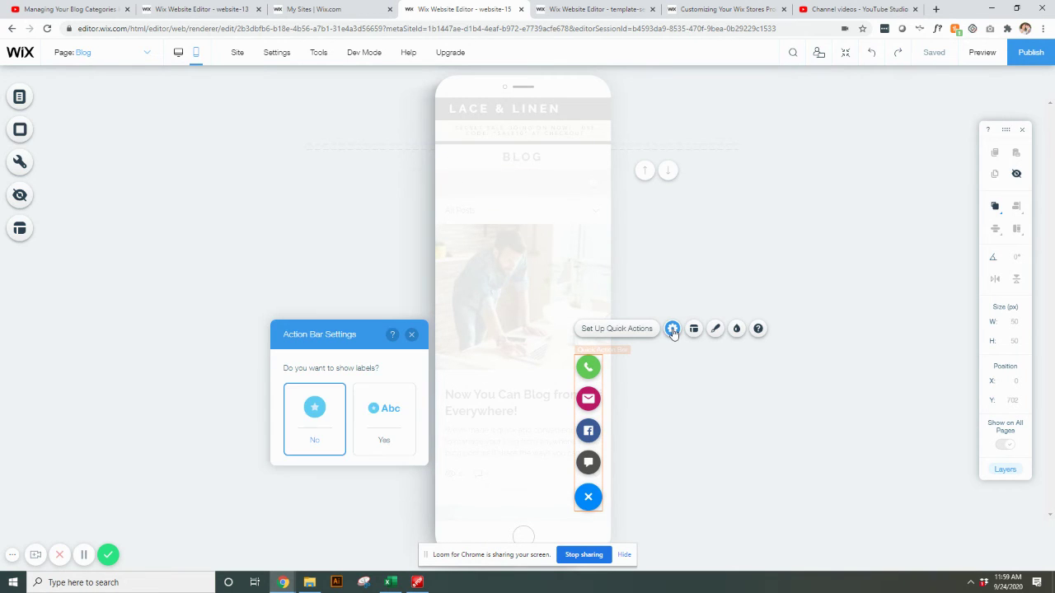
pyautogui.click(394, 431)
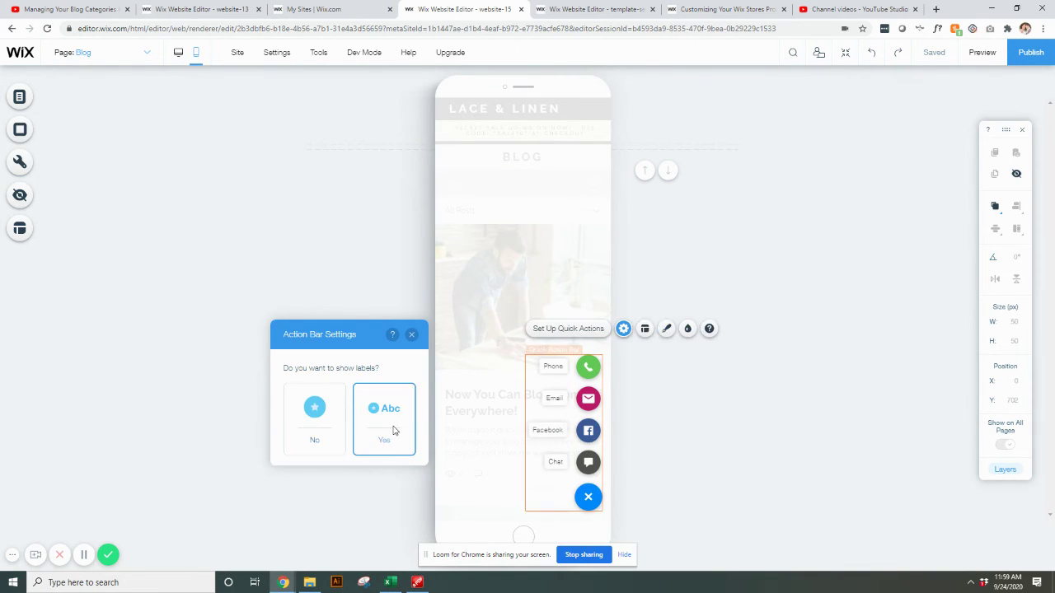
pyautogui.click(314, 424)
pyautogui.click(694, 330)
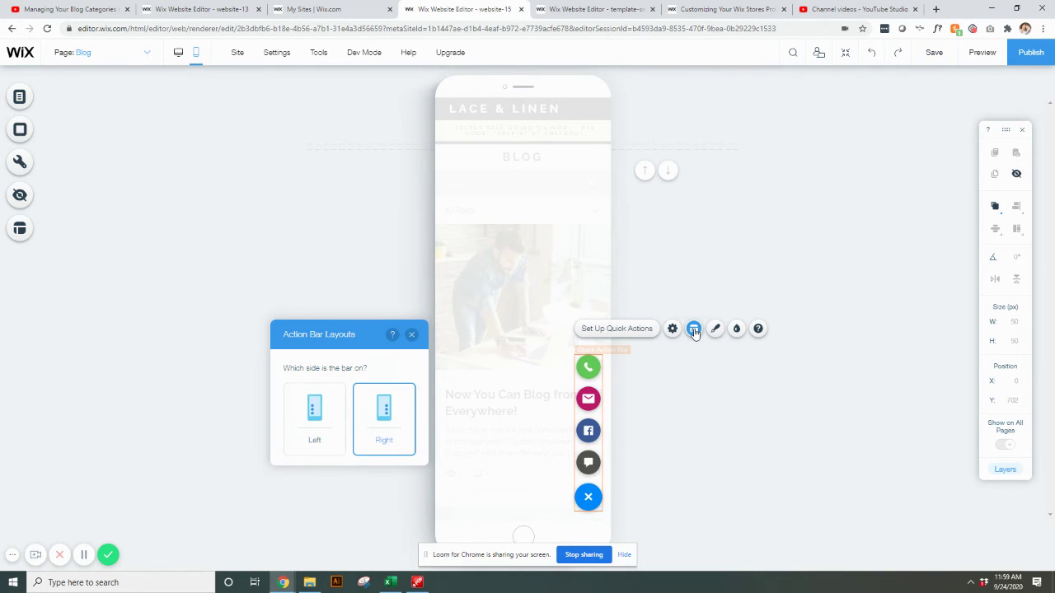
pyautogui.click(313, 427)
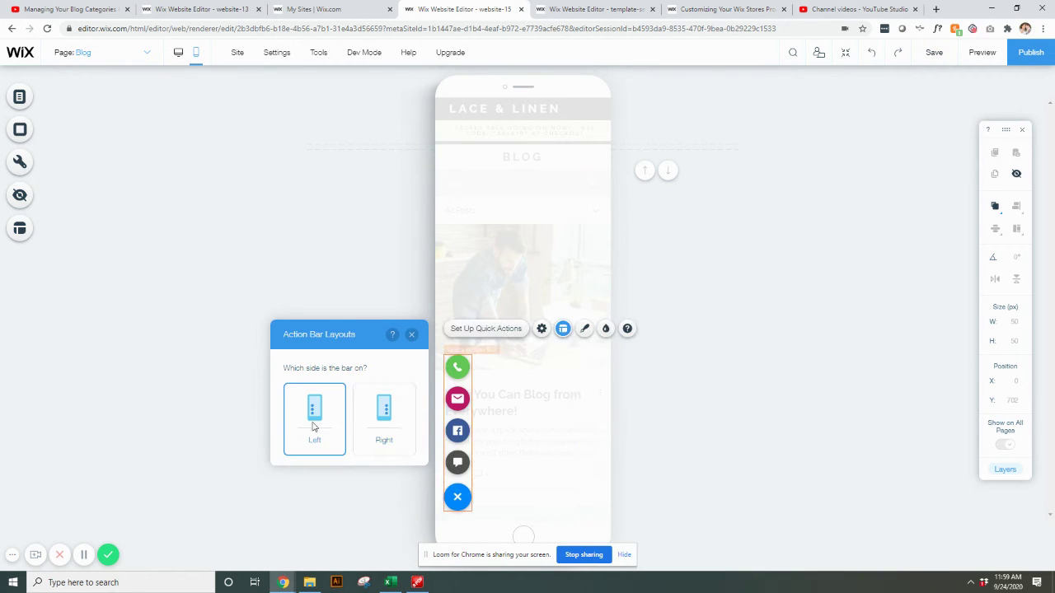
pyautogui.click(383, 434)
# Try several preset designs for the Quick Action Bar and apply the solid black bar with white icons.
pyautogui.click(715, 329)
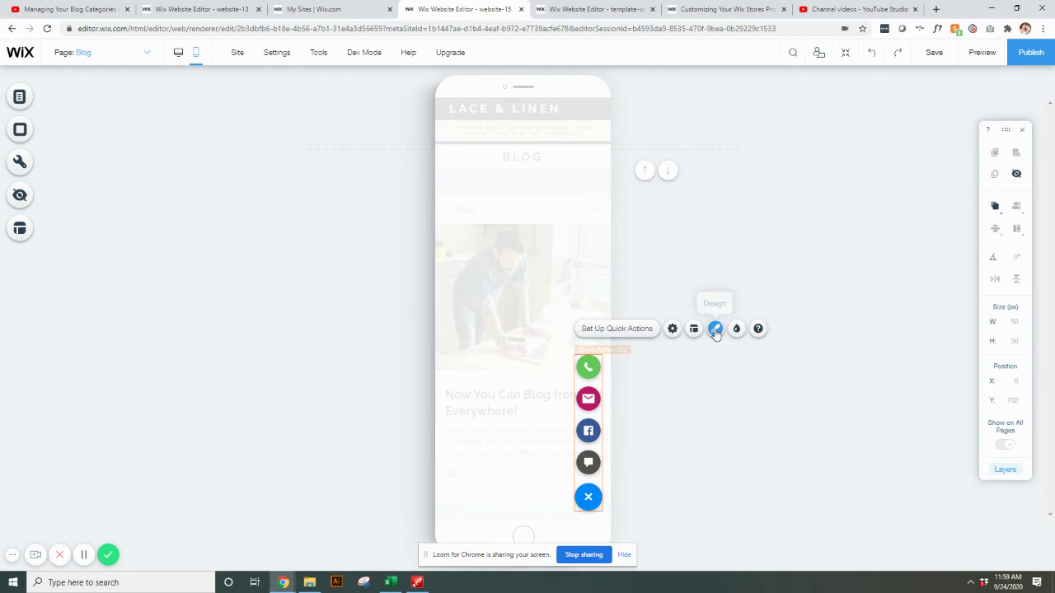
pyautogui.click(342, 306)
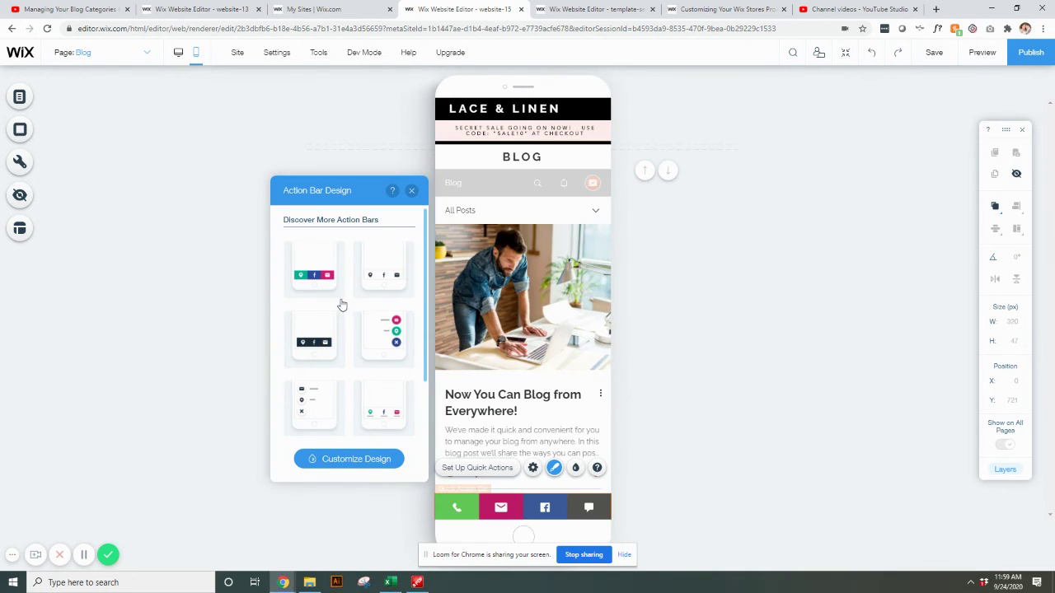
pyautogui.click(391, 280)
pyautogui.click(395, 327)
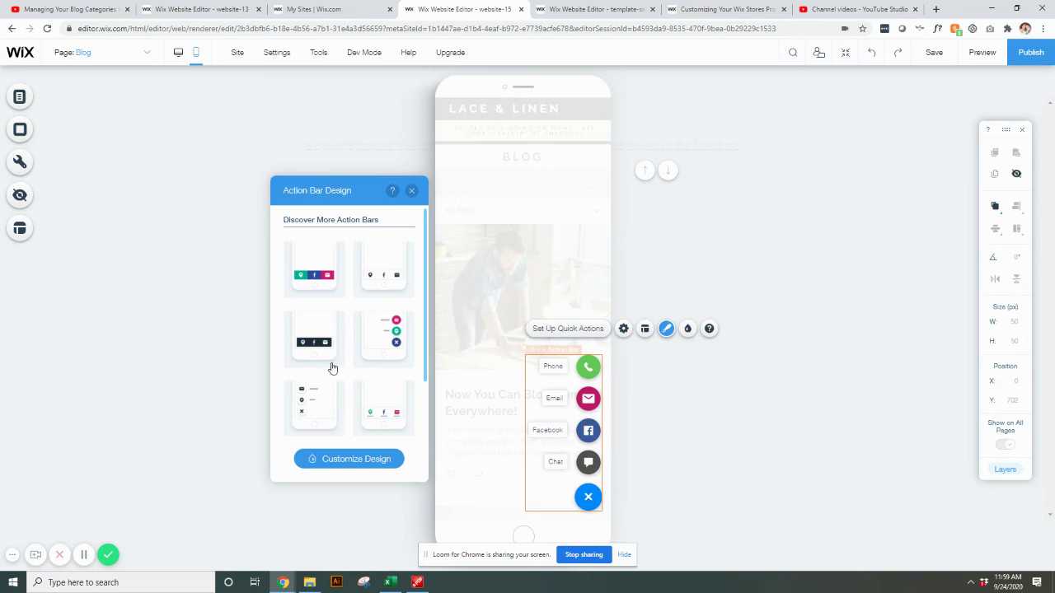
pyautogui.click(310, 418)
pyautogui.click(305, 325)
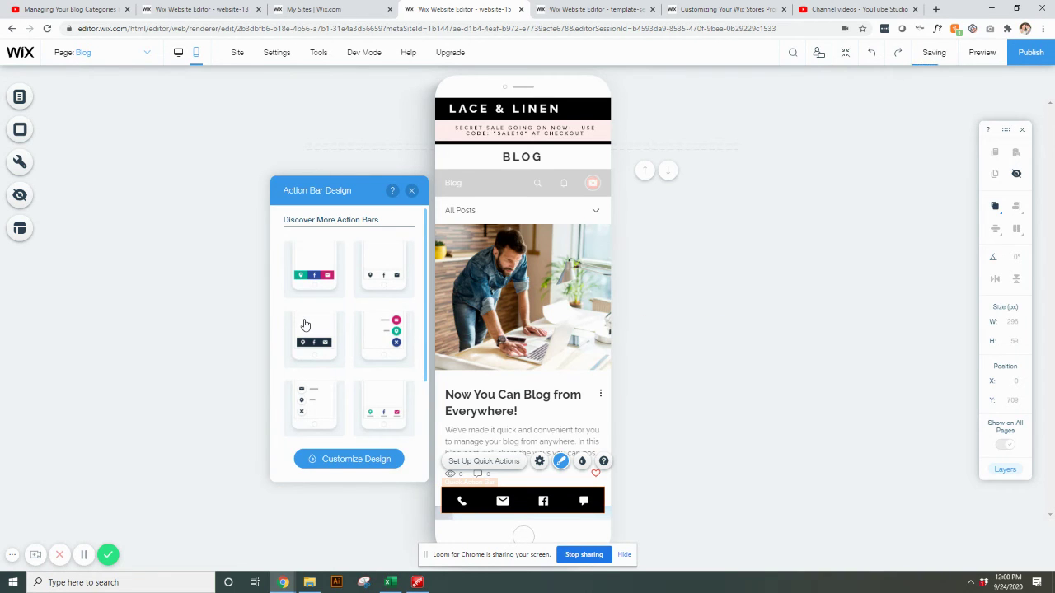
pyautogui.click(304, 325)
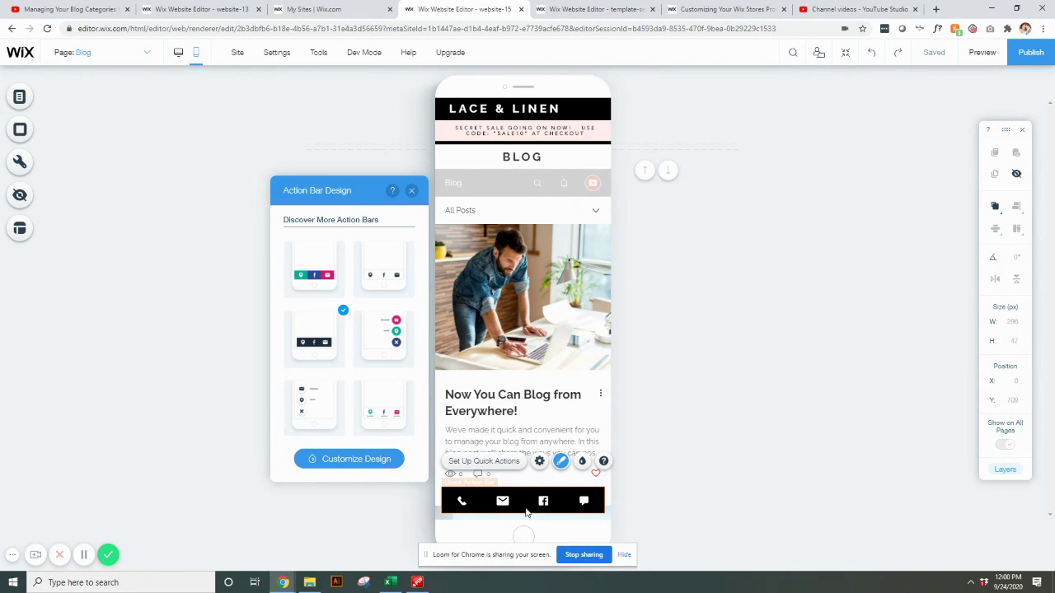
pyautogui.click(411, 191)
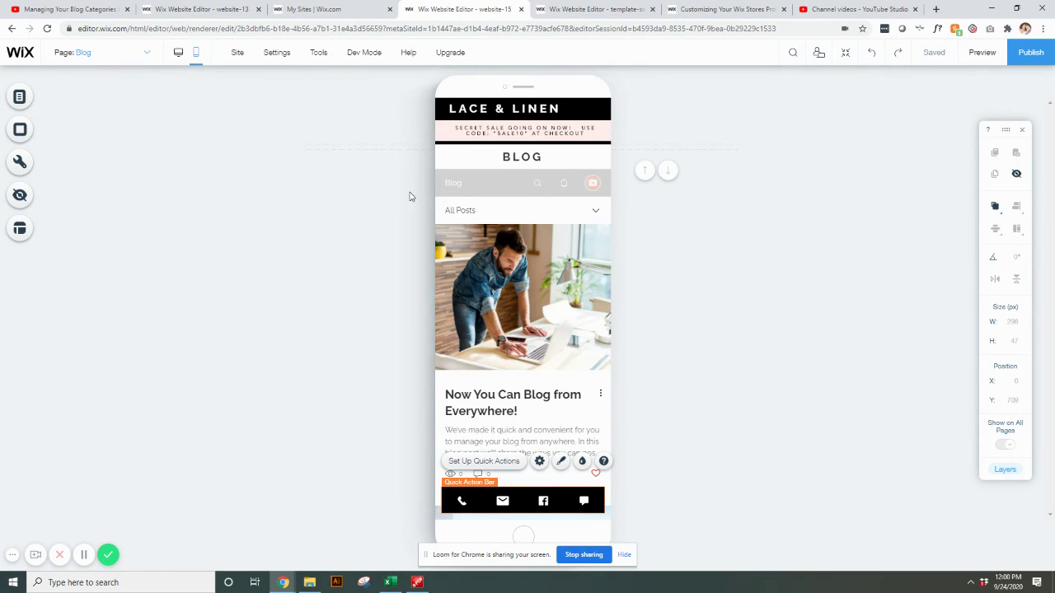
# Try the bar's Color and Grayscale schemes, check its shadow and border settings, and return it to Black & White.
pyautogui.click(582, 461)
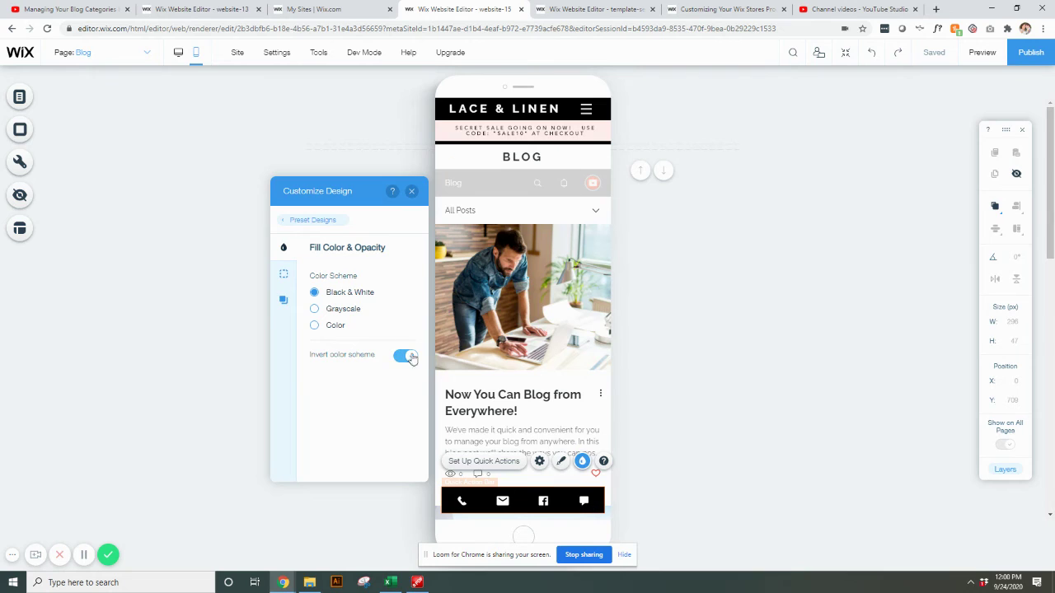
pyautogui.click(313, 325)
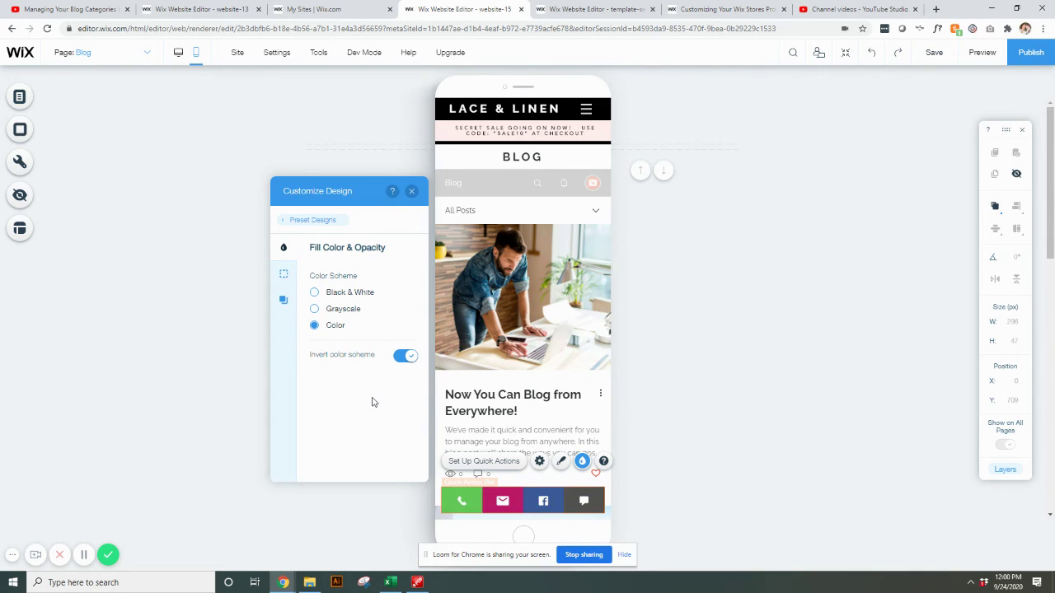
pyautogui.click(283, 299)
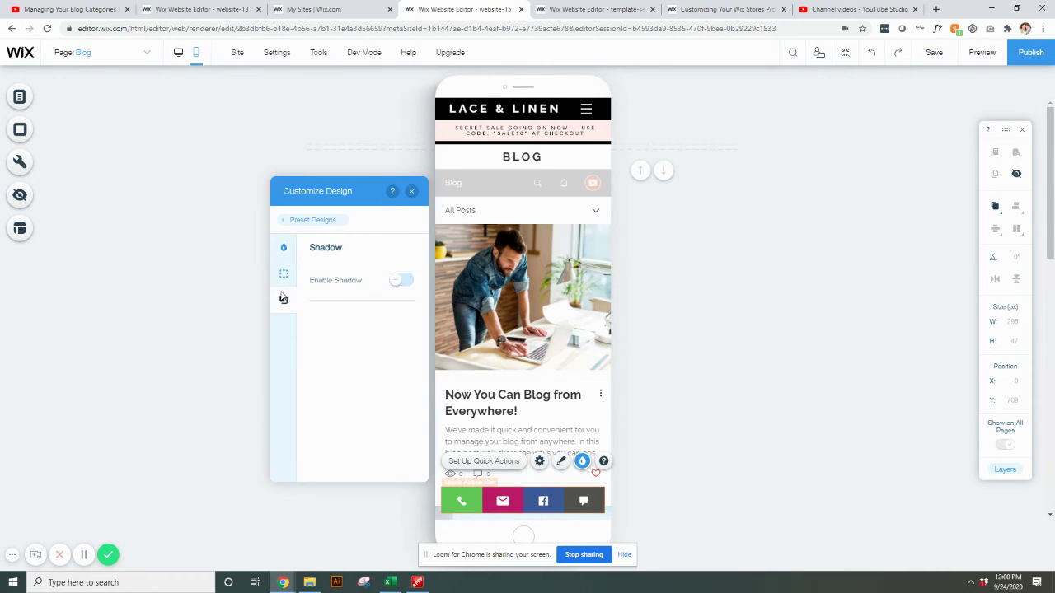
pyautogui.click(281, 276)
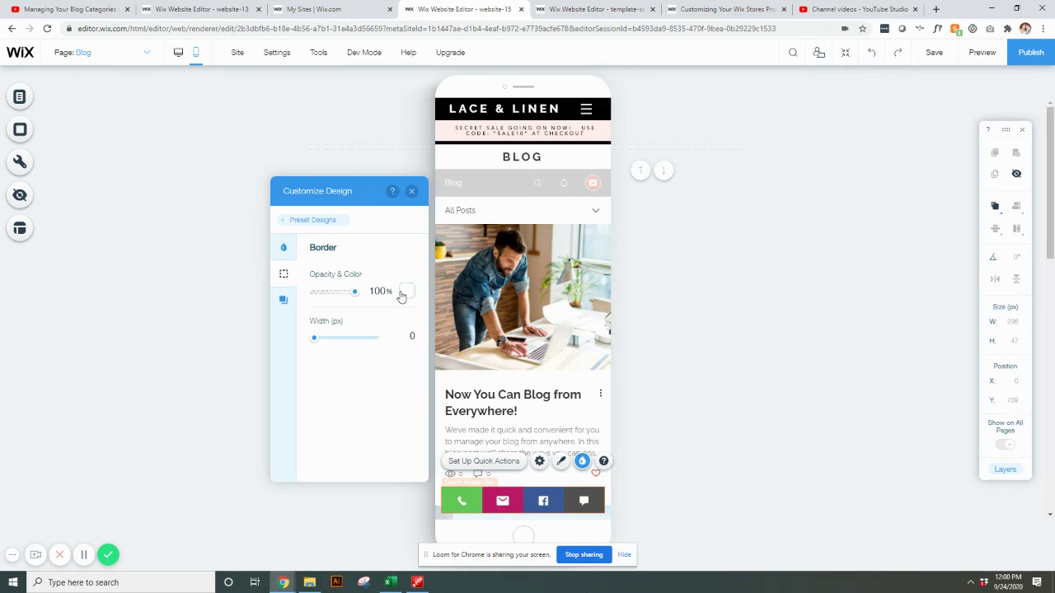
pyautogui.click(282, 248)
pyautogui.click(314, 309)
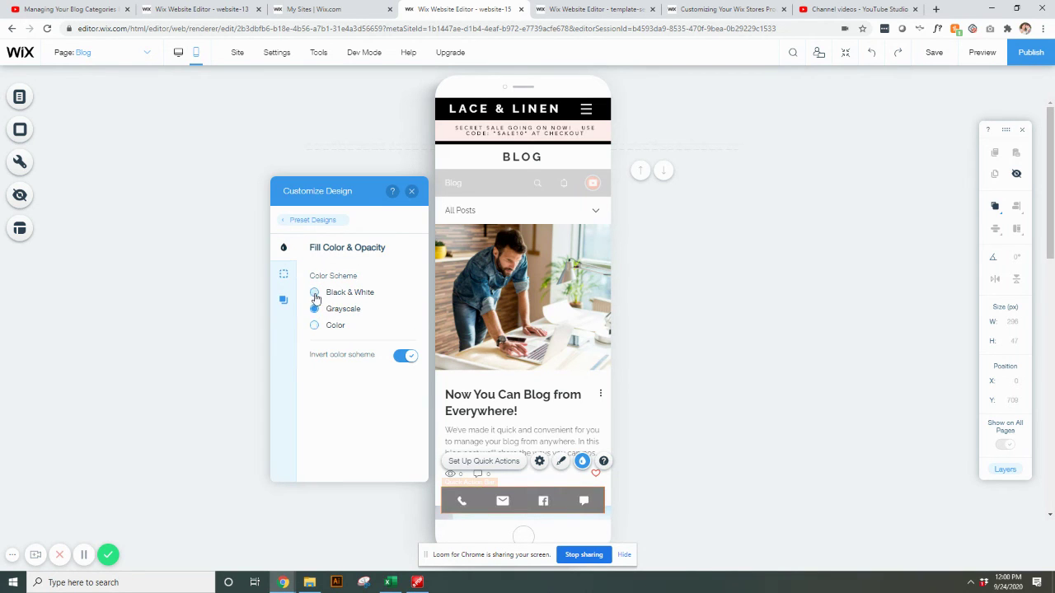
pyautogui.click(314, 293)
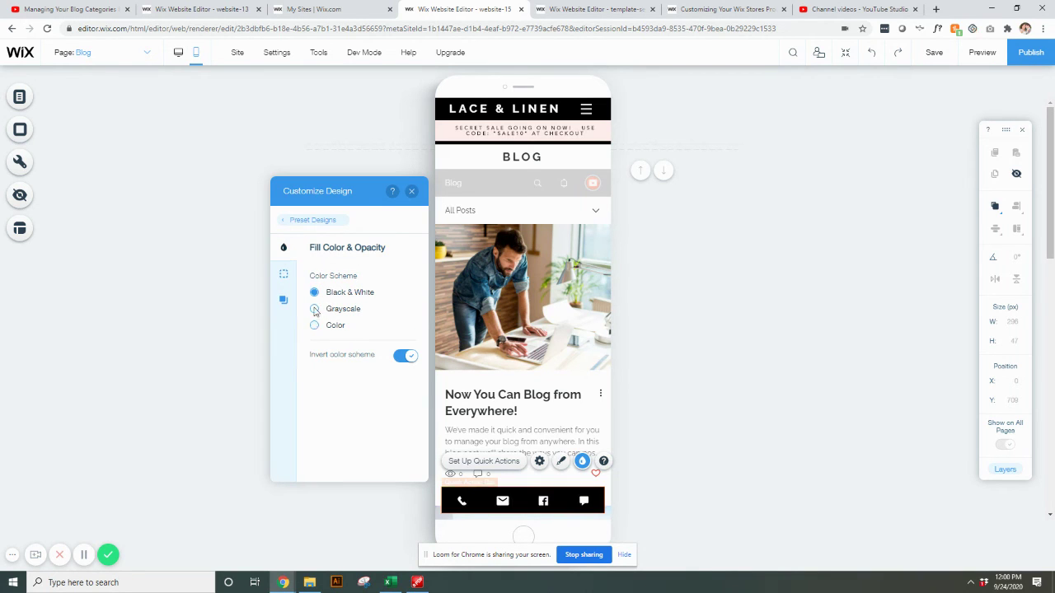
# Preview the remaining preset designs for the Quick Action Bar, keep the black one and close the design settings.
pyautogui.click(312, 220)
pyautogui.scroll(-2, 376, 337)
pyautogui.click(397, 376)
pyautogui.click(383, 421)
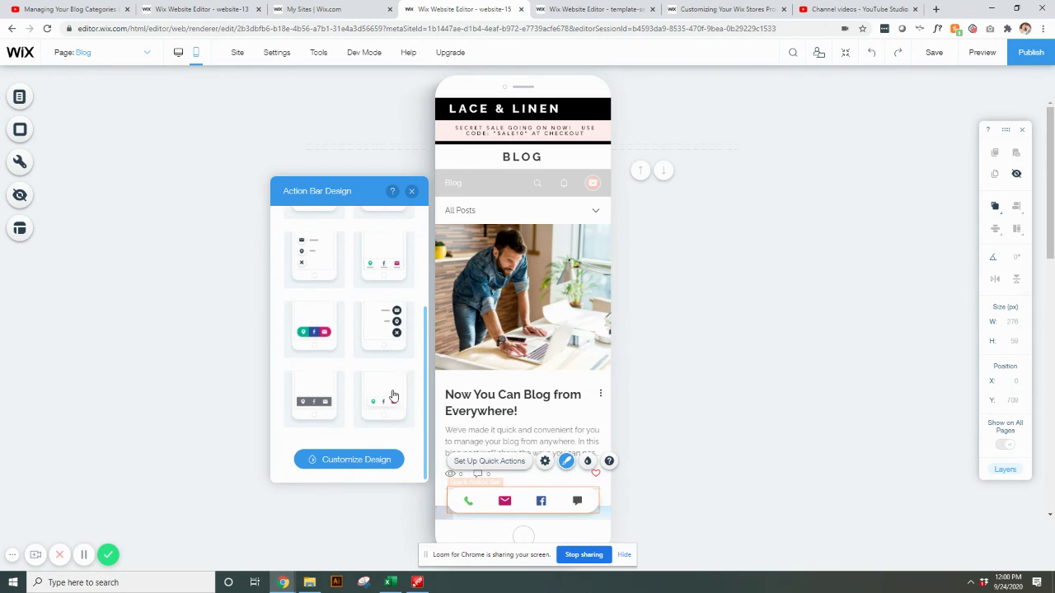
pyautogui.click(349, 459)
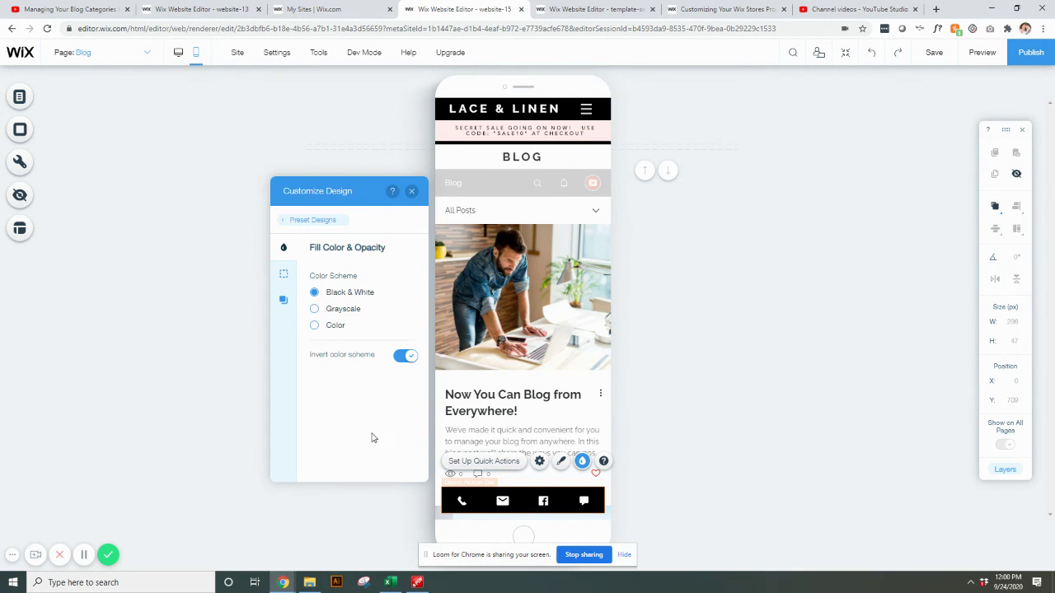
pyautogui.click(412, 191)
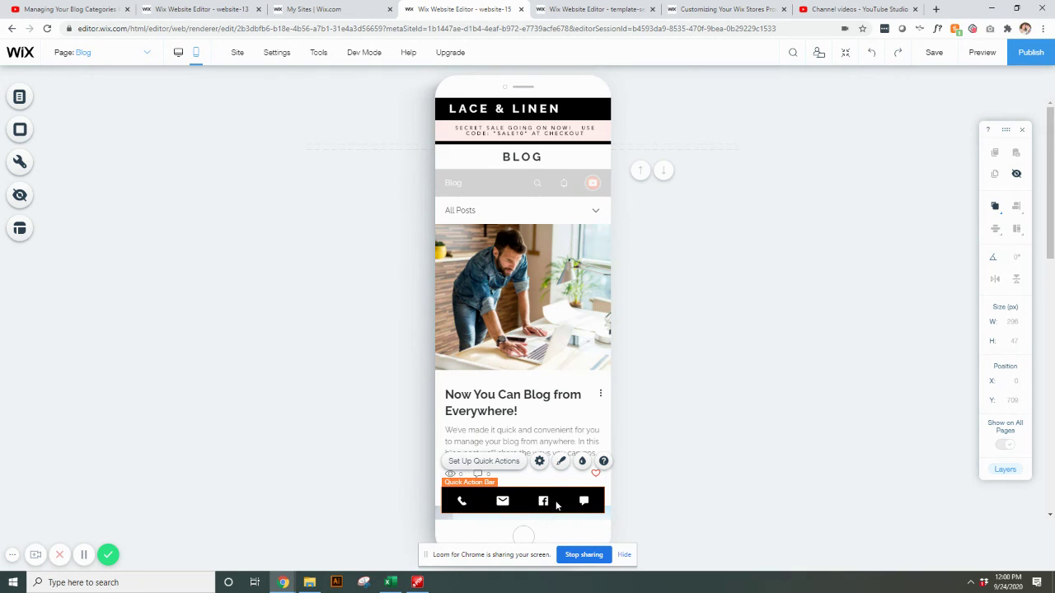
# Add a Back to Top Button to the mobile site and browse its available icons.
pyautogui.click(19, 164)
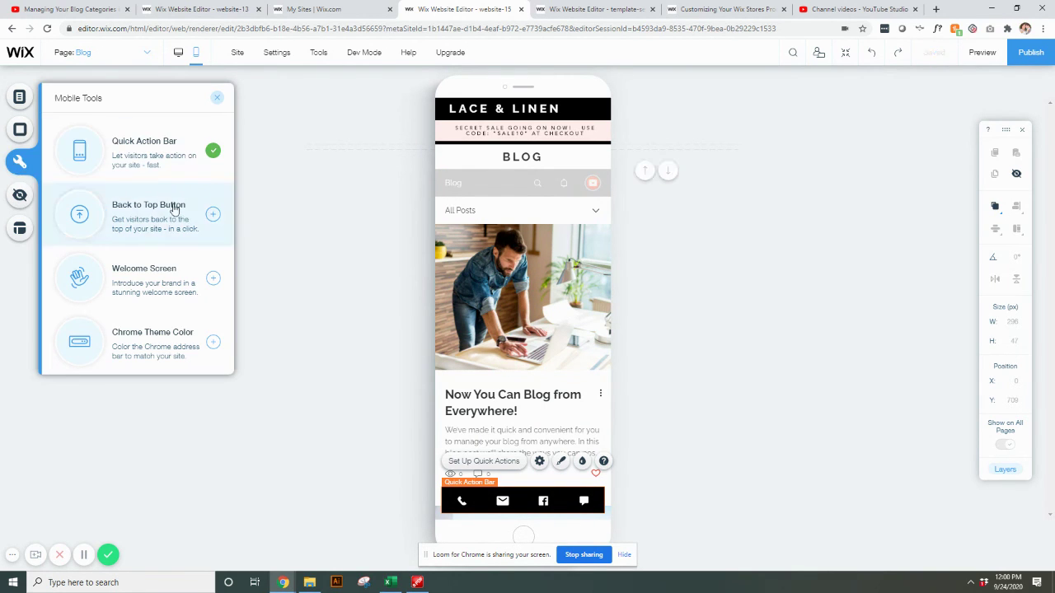
pyautogui.click(212, 215)
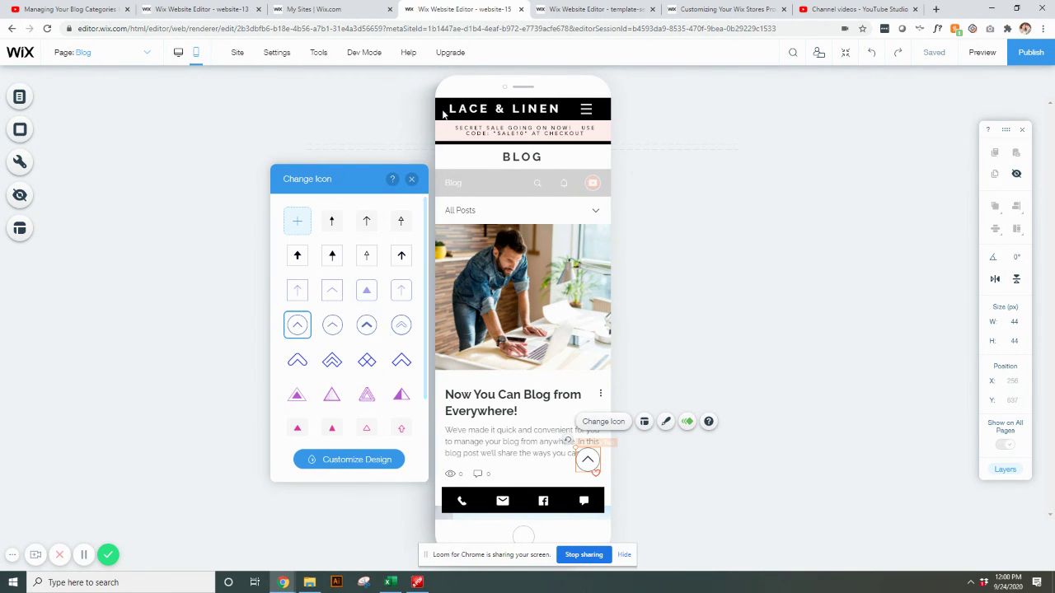
pyautogui.scroll(-2, 359, 306)
pyautogui.scroll(2, 360, 294)
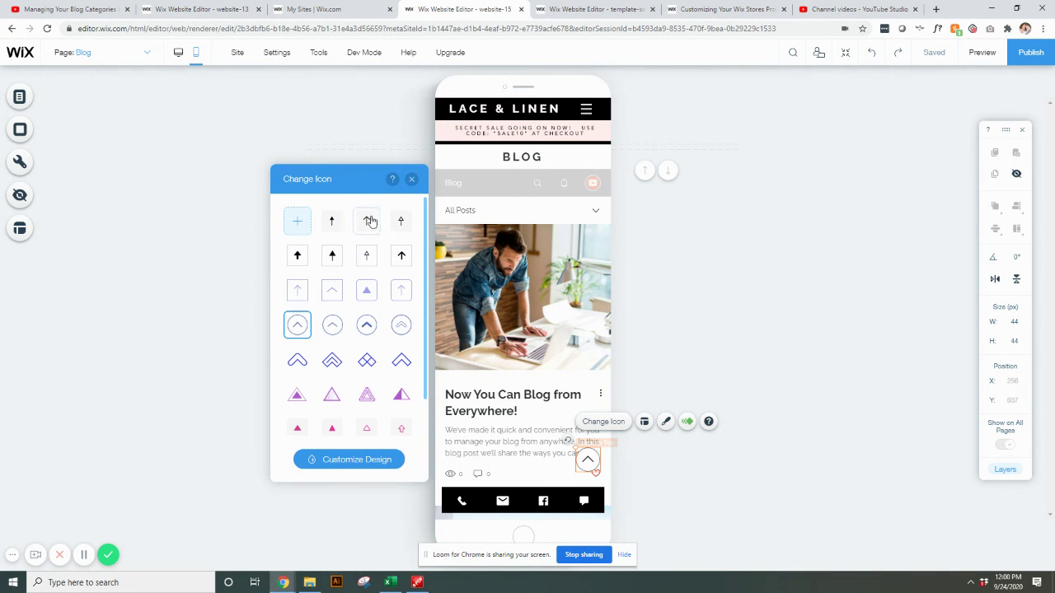
# Review the Back to Top Button's icon choices again and the available Mobile Tools, leaving the icon as it is.
pyautogui.click(20, 163)
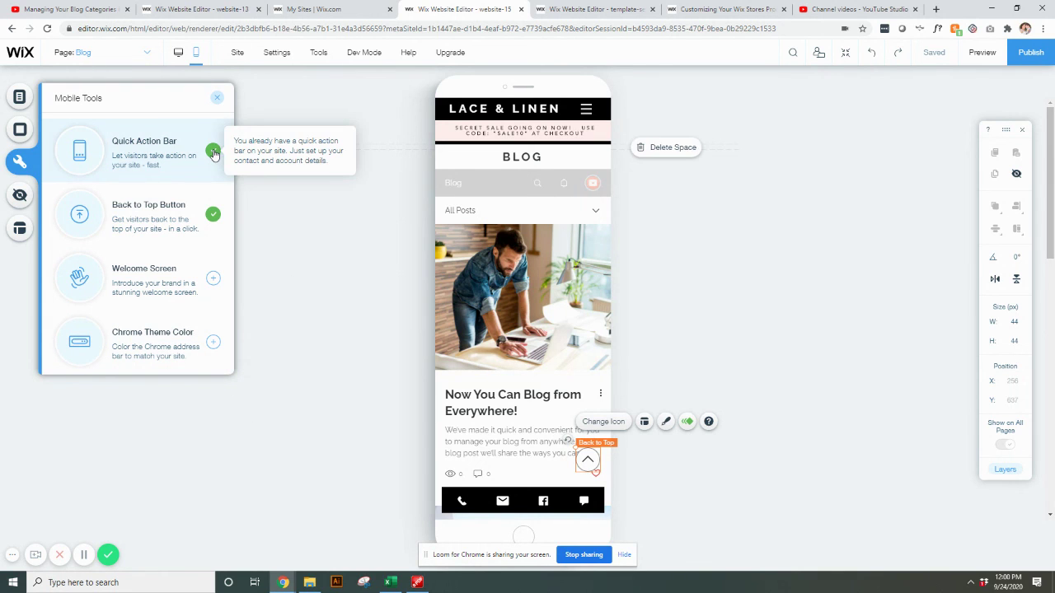
pyautogui.click(212, 218)
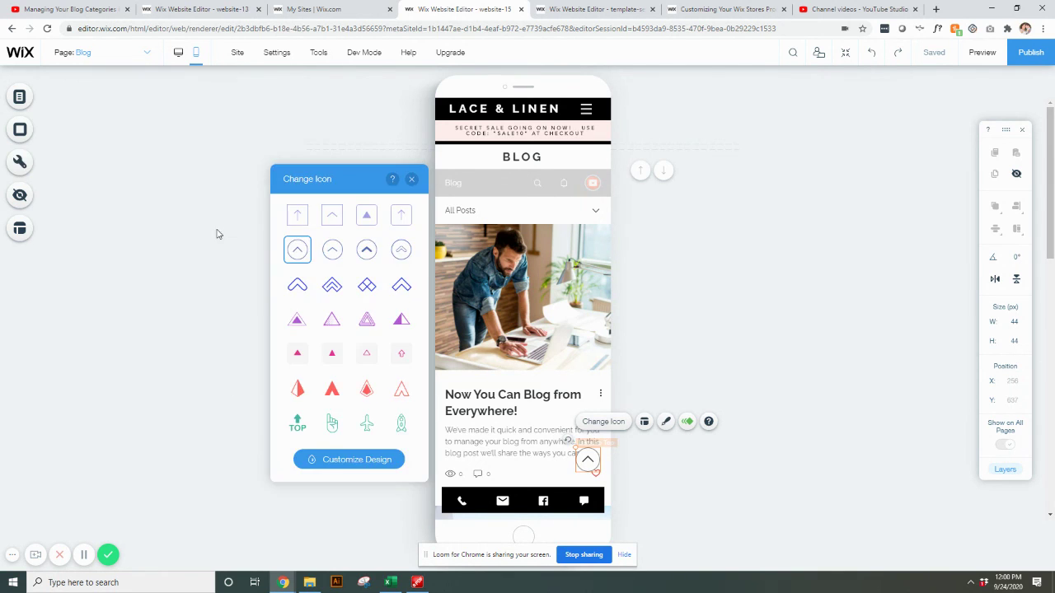
pyautogui.click(411, 179)
pyautogui.click(20, 162)
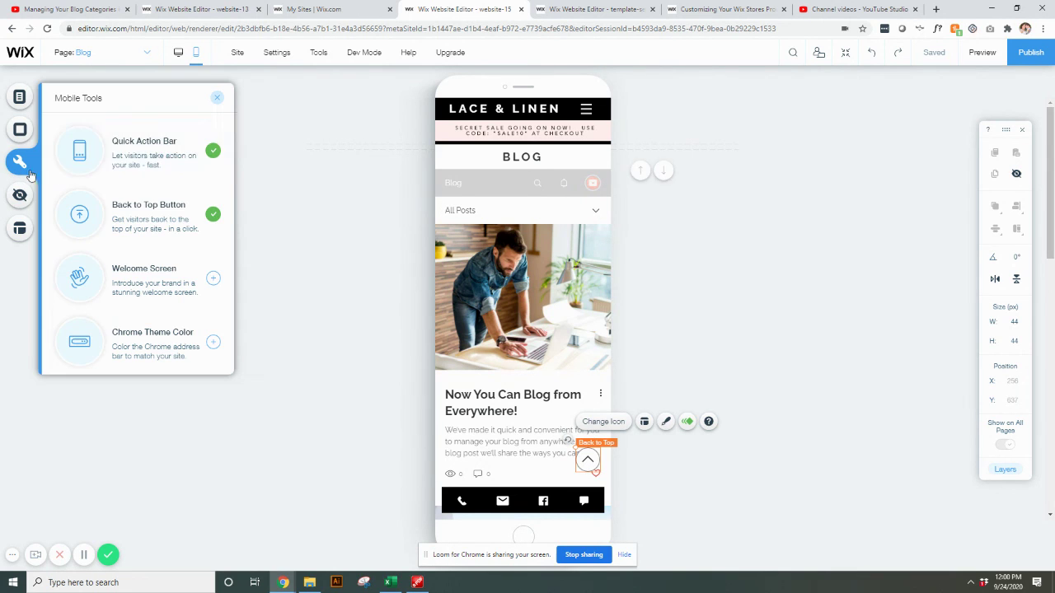
pyautogui.click(217, 98)
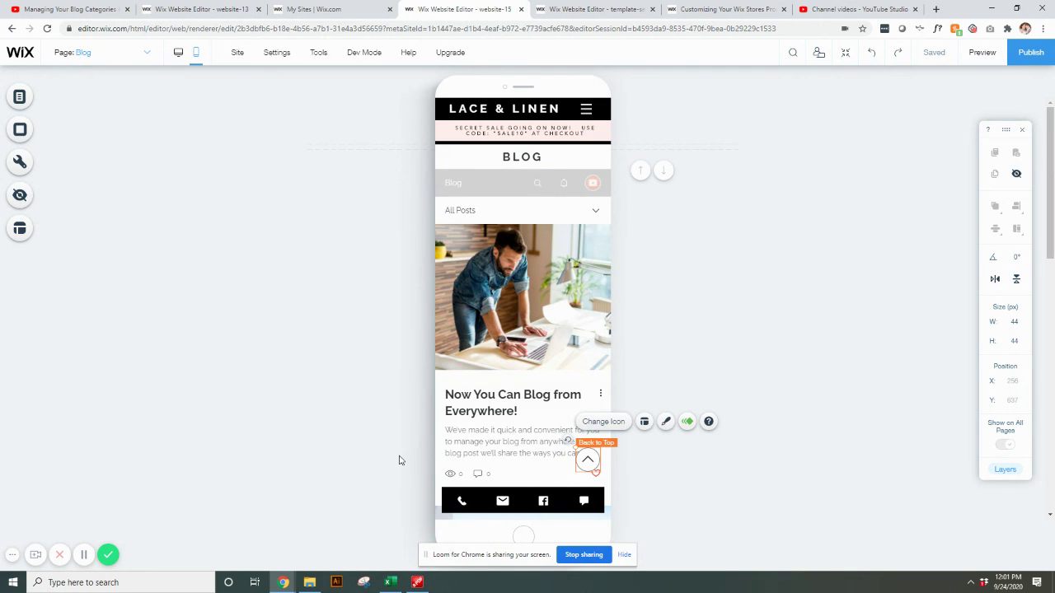
# Optimize the Blog page's mobile layout with the Page Layout Optimizer, and close the optimizer after viewing it again.
pyautogui.click(20, 231)
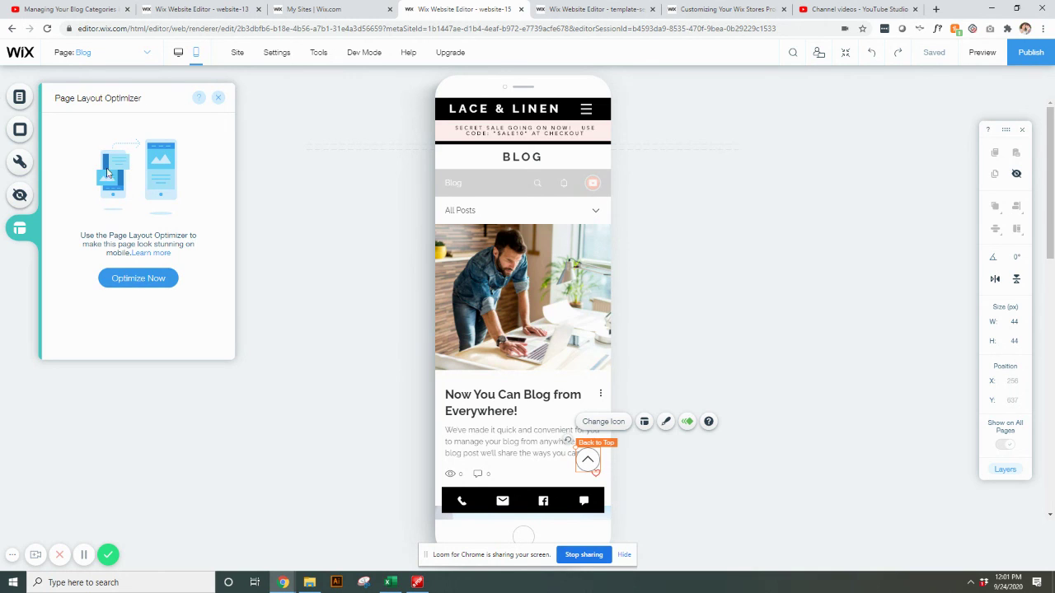
pyautogui.click(149, 281)
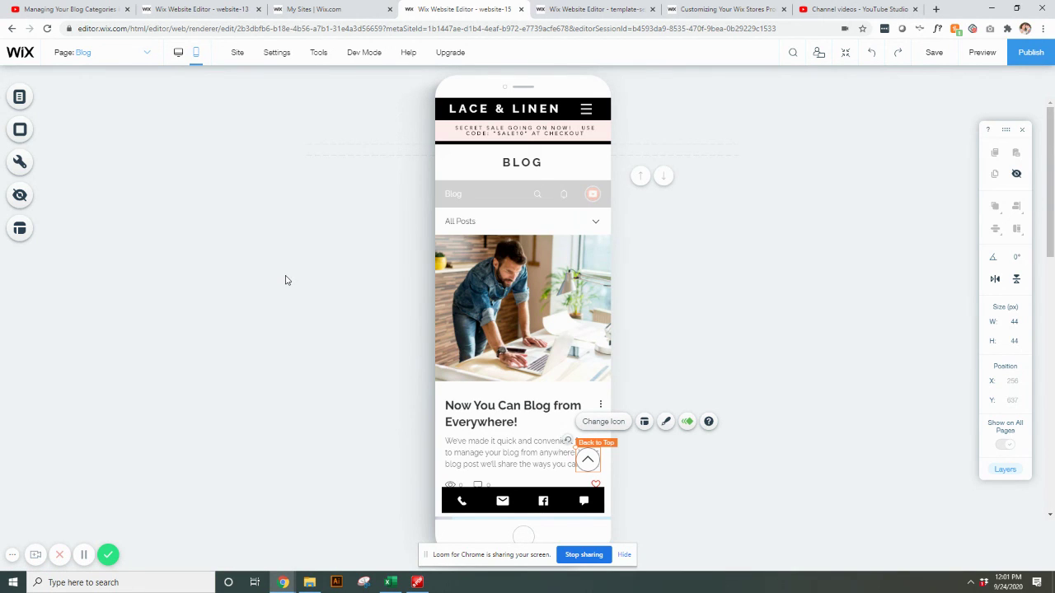
pyautogui.click(20, 228)
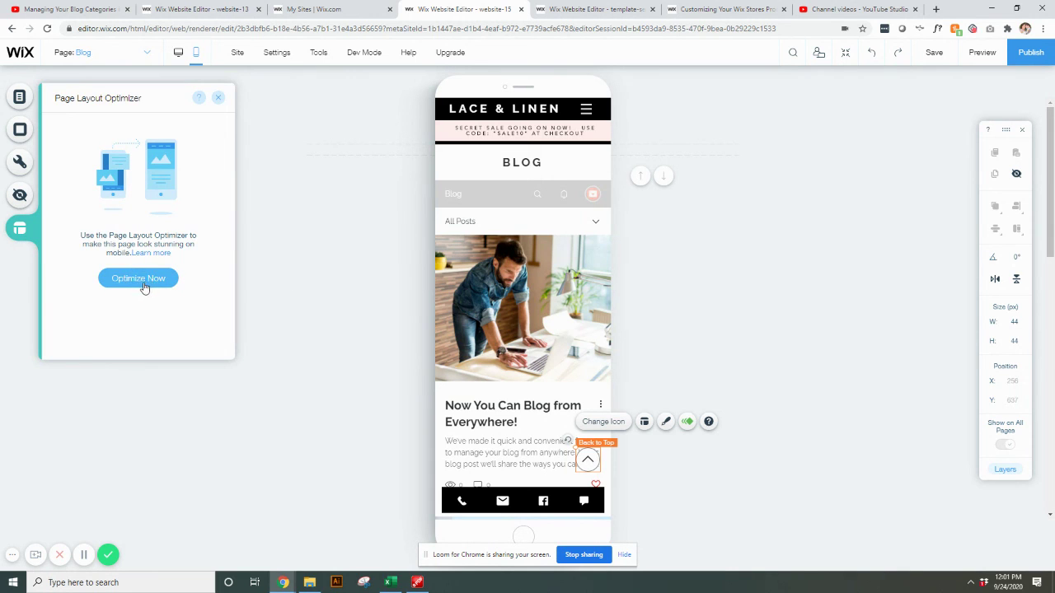
pyautogui.click(268, 290)
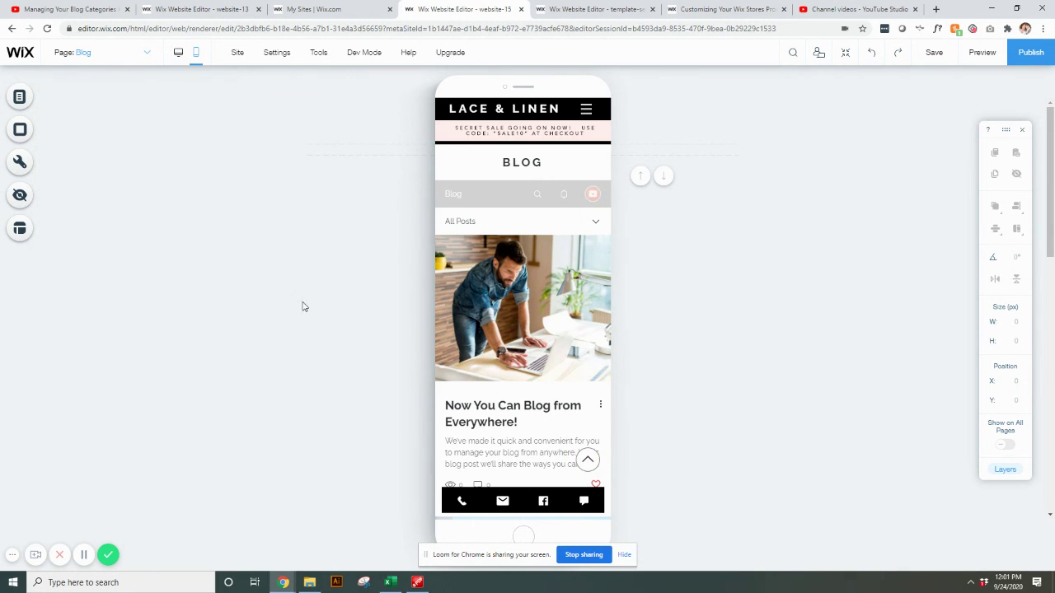